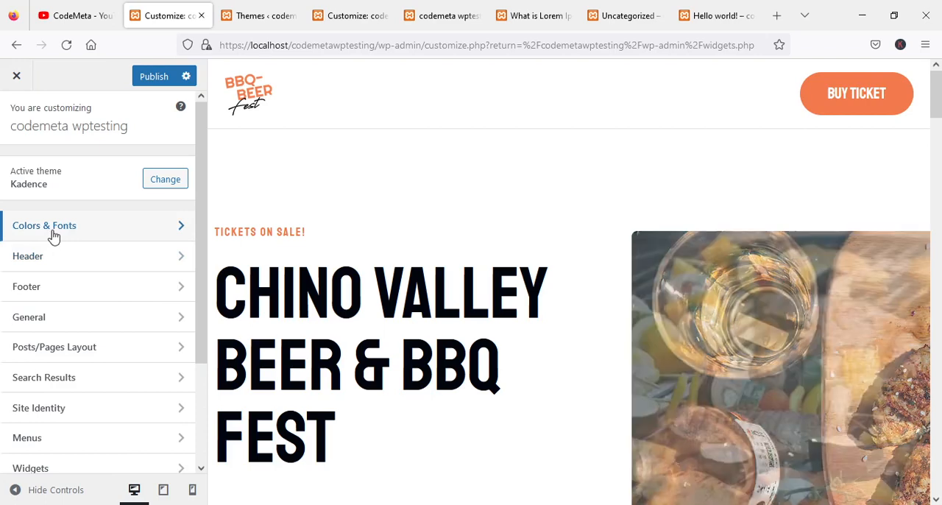
# Review the global palette, background and content link options in the Colors settings of Colors & Fonts.
pyautogui.click(51, 234)
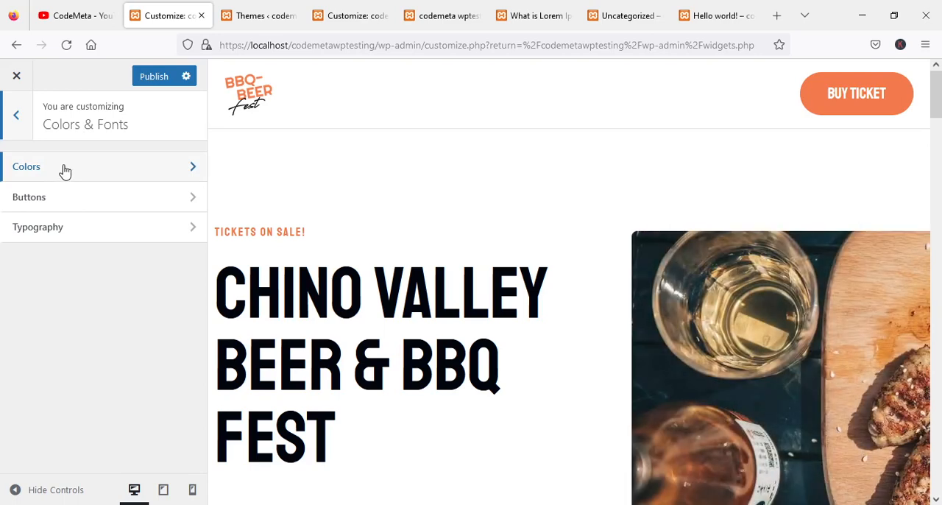
pyautogui.click(64, 169)
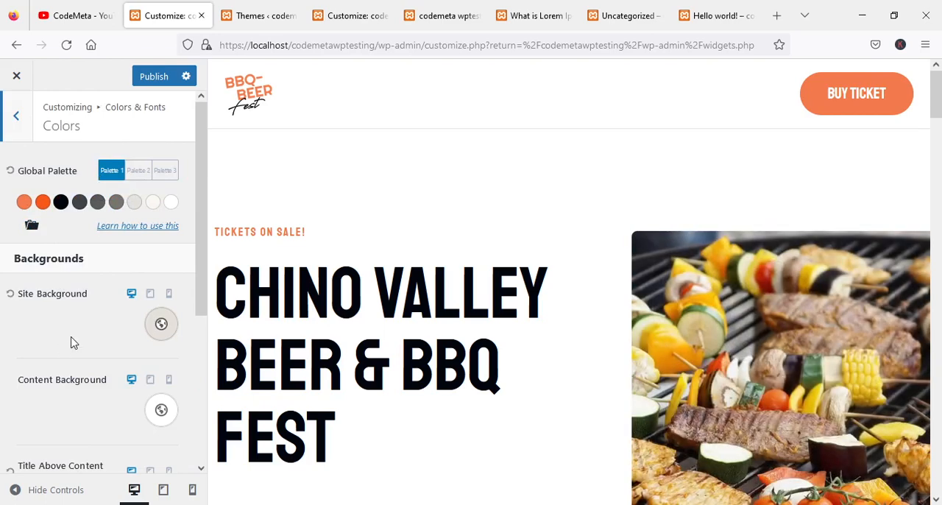
pyautogui.scroll(-5, 84, 380)
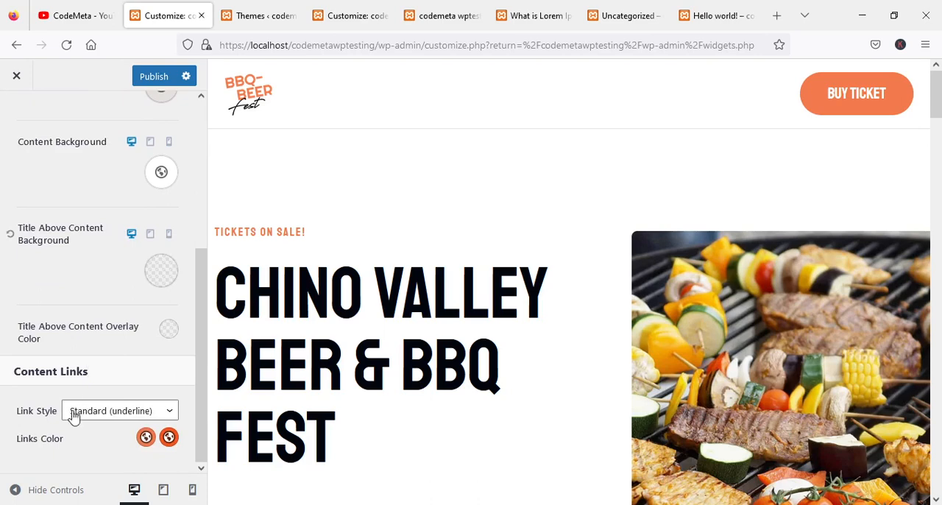
pyautogui.scroll(5, 10, 216)
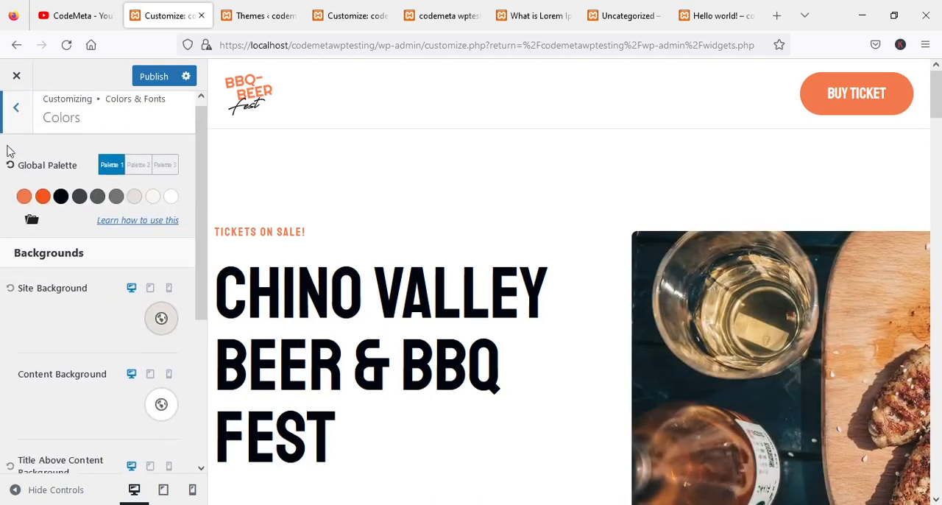
pyautogui.click(13, 109)
# Review the Buttons settings for colors, border, font, padding and shadows.
pyautogui.click(29, 197)
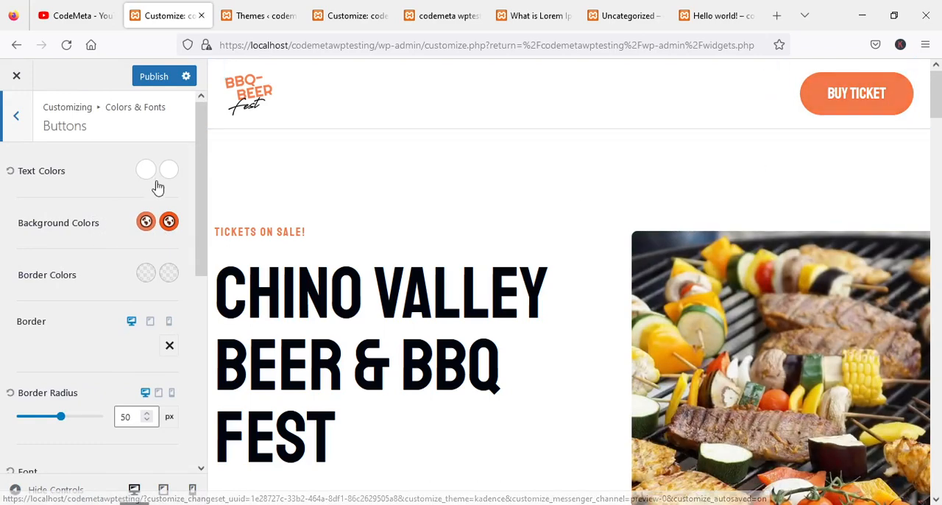
pyautogui.scroll(-4, 129, 248)
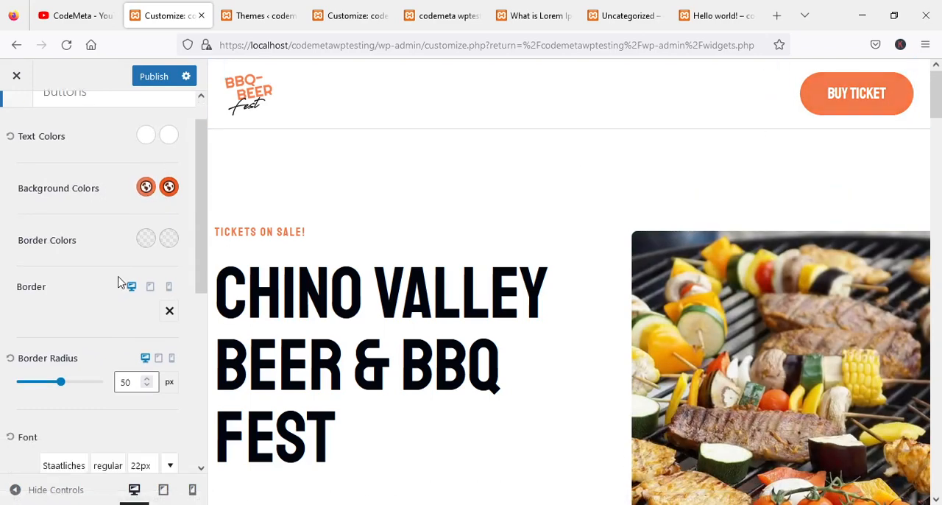
pyautogui.scroll(-3, 147, 298)
pyautogui.scroll(-2, 137, 306)
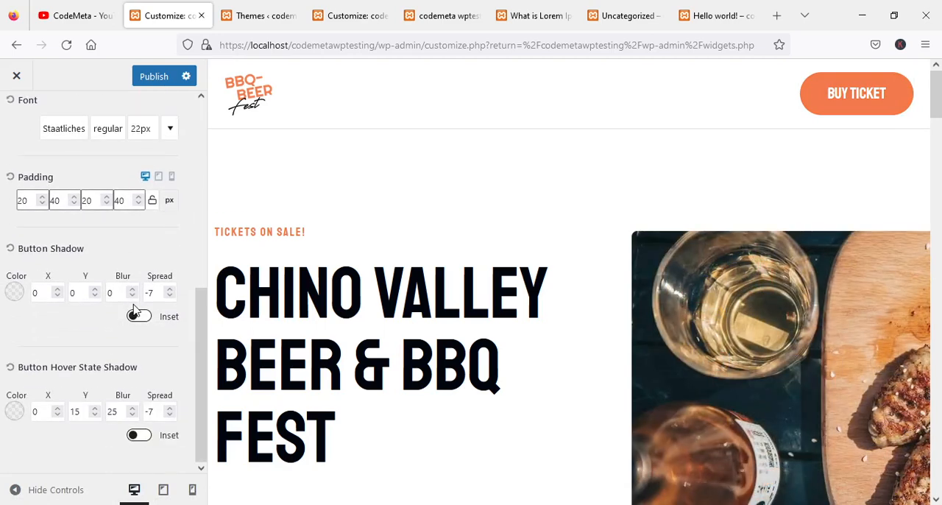
pyautogui.scroll(8, 129, 298)
pyautogui.click(19, 121)
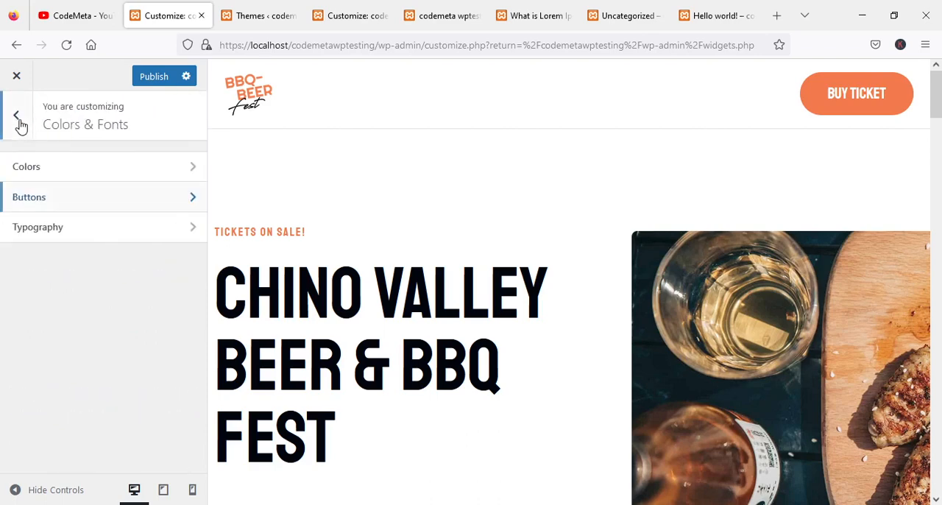
# Review the Typography settings for the base font, heading fonts and title fonts, and return to the main customizer sections.
pyautogui.click(42, 228)
pyautogui.scroll(-1, 79, 240)
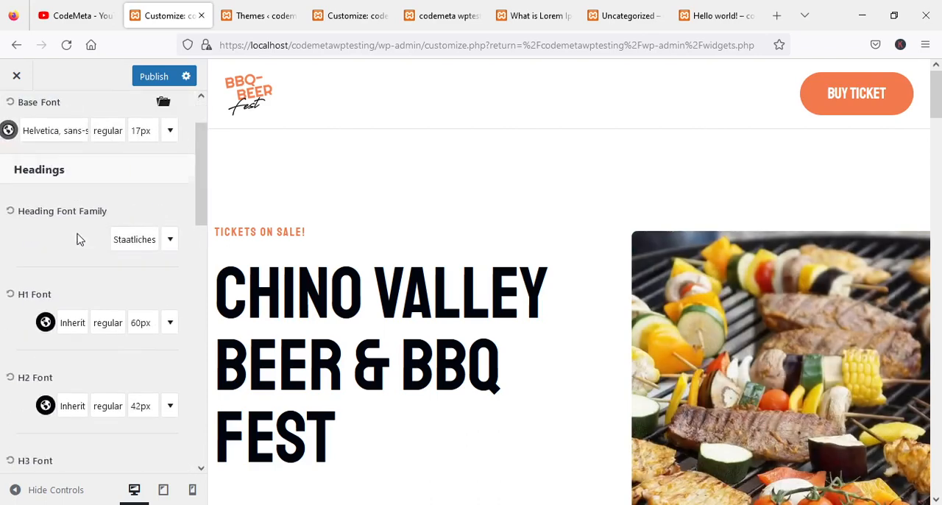
pyautogui.scroll(-2, 79, 239)
pyautogui.scroll(3, 80, 239)
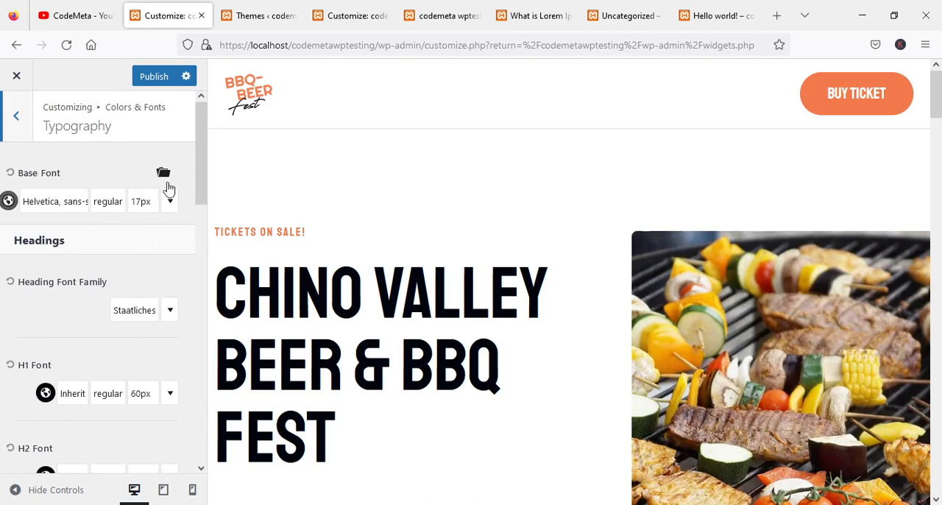
pyautogui.scroll(-6, 166, 267)
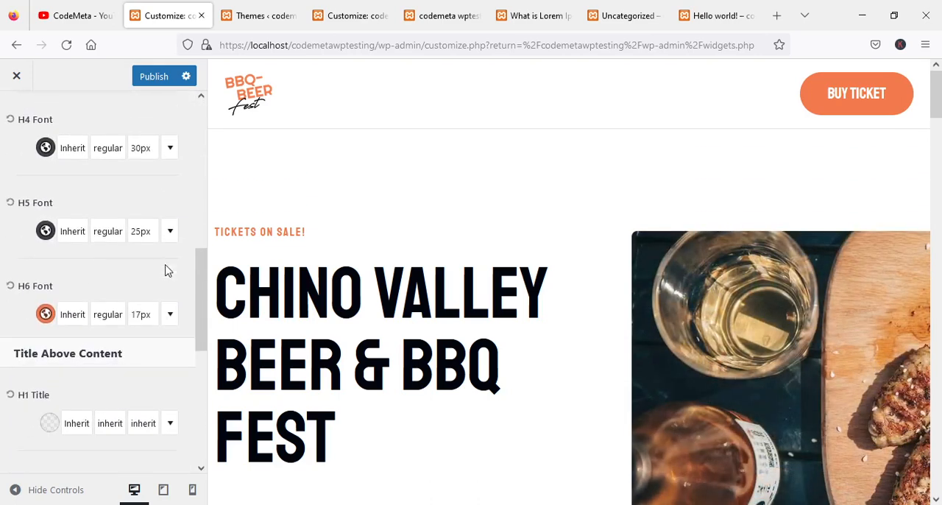
pyautogui.scroll(4, 167, 269)
pyautogui.scroll(3, 166, 269)
pyautogui.click(22, 122)
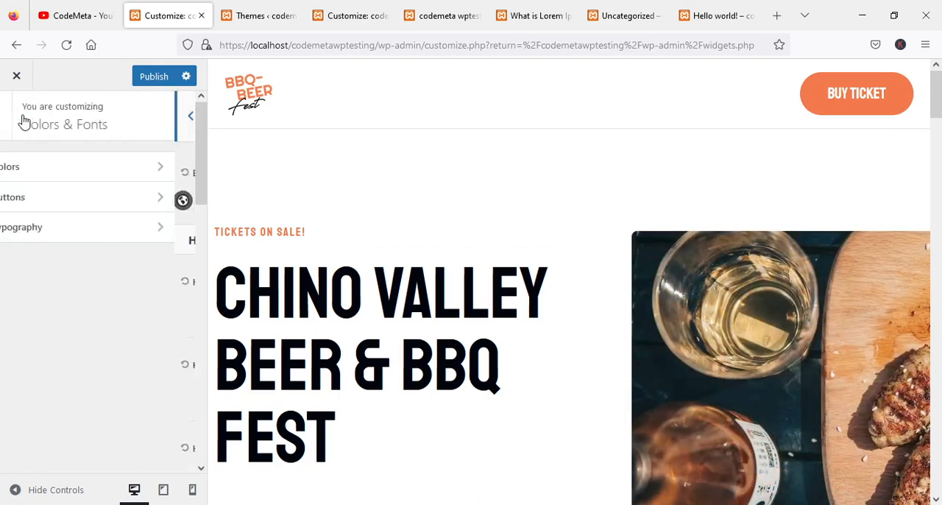
pyautogui.click(16, 131)
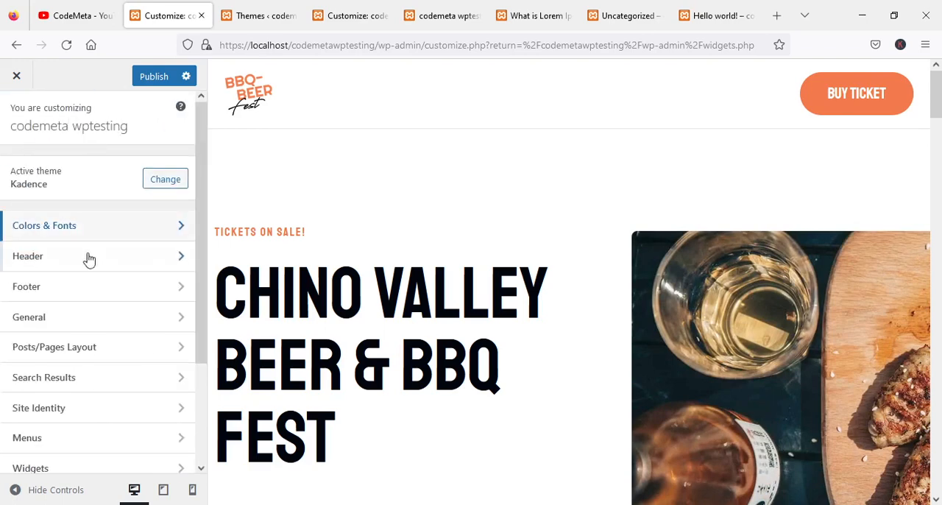
# Add the Secondary Navigation item to the top row of the desktop header.
pyautogui.click(49, 256)
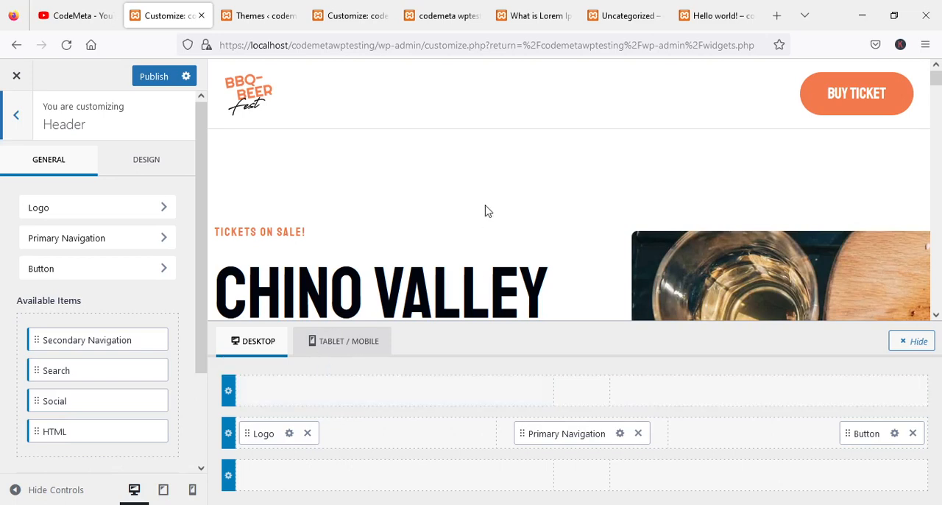
pyautogui.scroll(-1, 449, 253)
pyautogui.scroll(1, 448, 253)
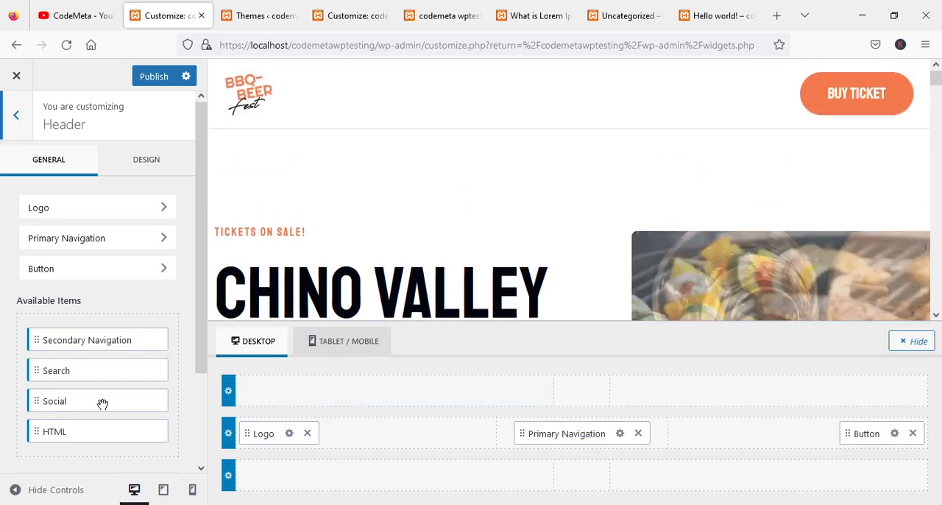
pyautogui.moveTo(66, 340); pyautogui.dragTo(466, 398)
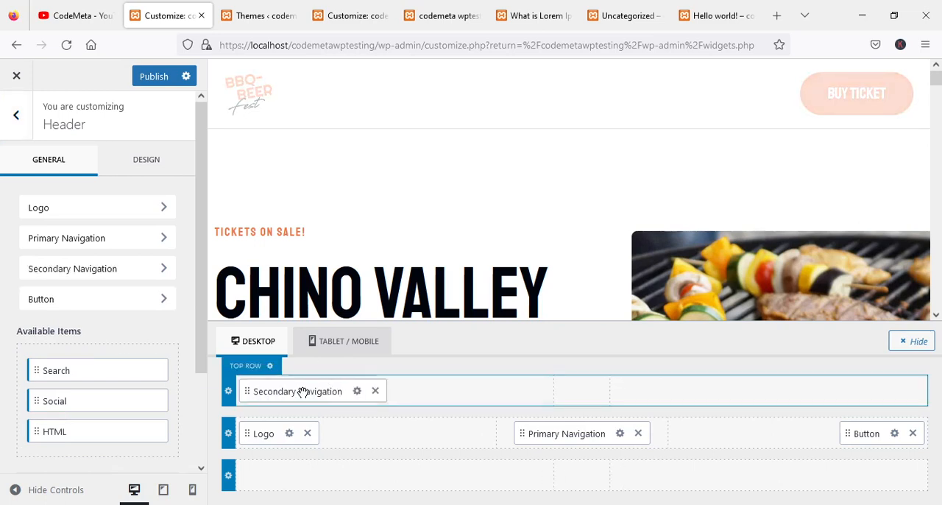
# Remove the Secondary Navigation item from the header's top row.
pyautogui.moveTo(301, 390); pyautogui.dragTo(122, 368)
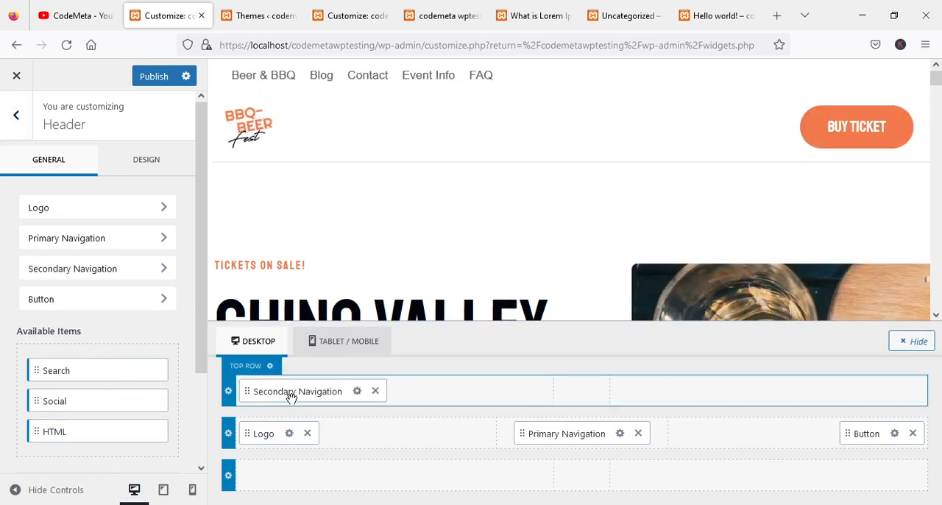
pyautogui.moveTo(287, 395); pyautogui.dragTo(77, 400)
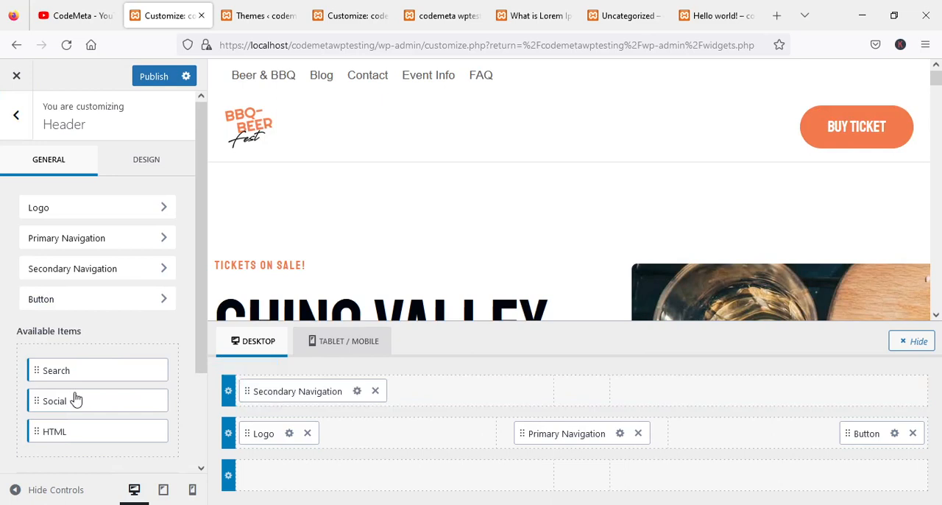
pyautogui.click(375, 391)
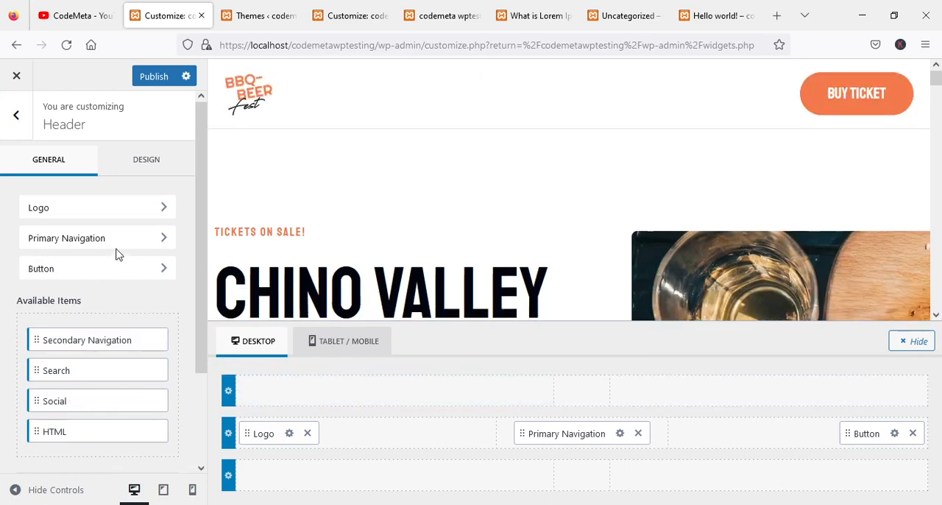
# Review the items and row layout in the Footer builder.
pyautogui.click(19, 118)
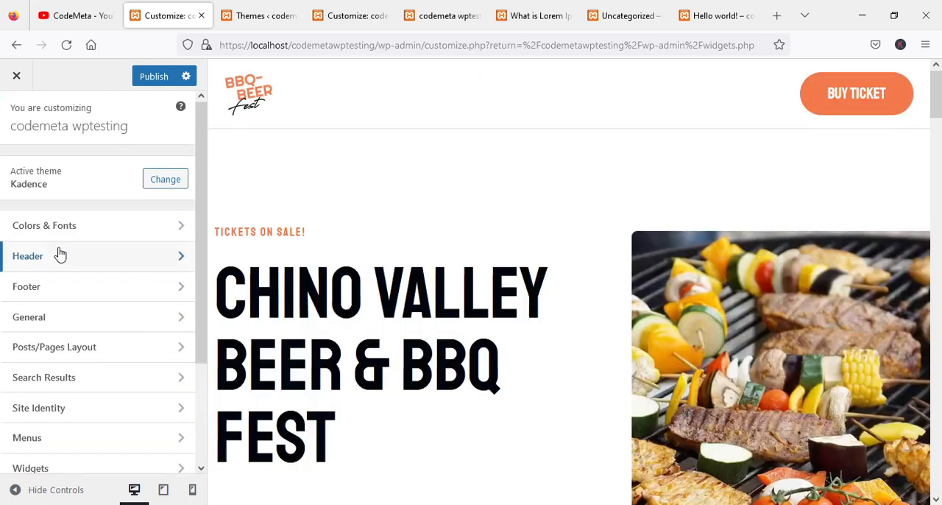
pyautogui.click(59, 287)
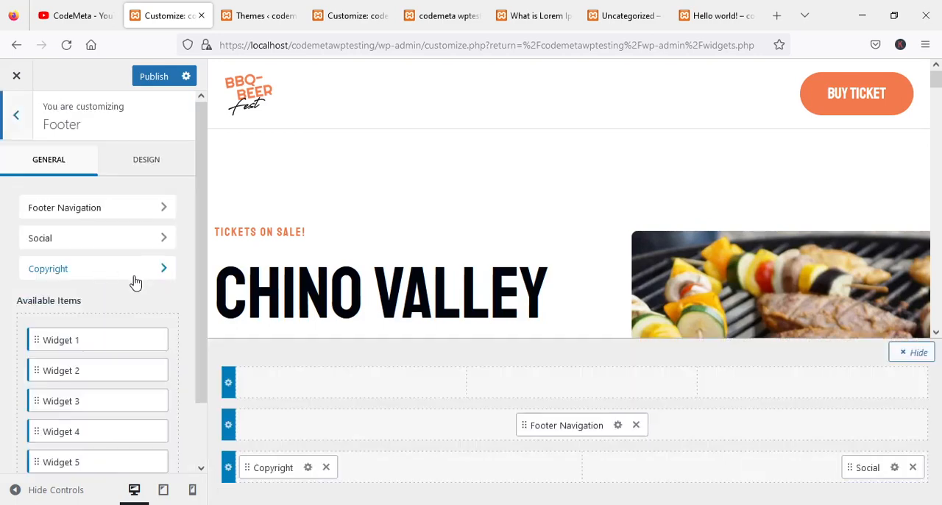
pyautogui.click(17, 126)
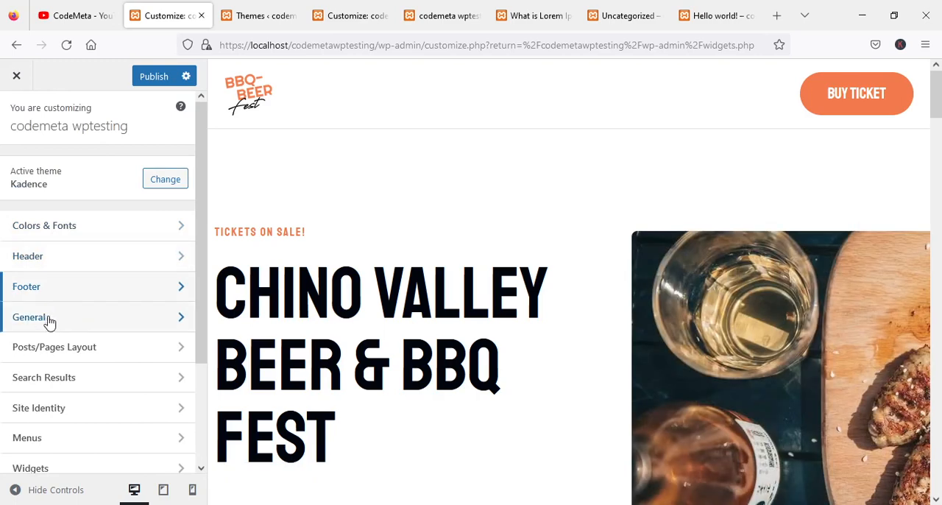
# Review the General Layout settings for content width, spacing, Single Post Boxed and Archive Grid Boxed.
pyautogui.click(55, 323)
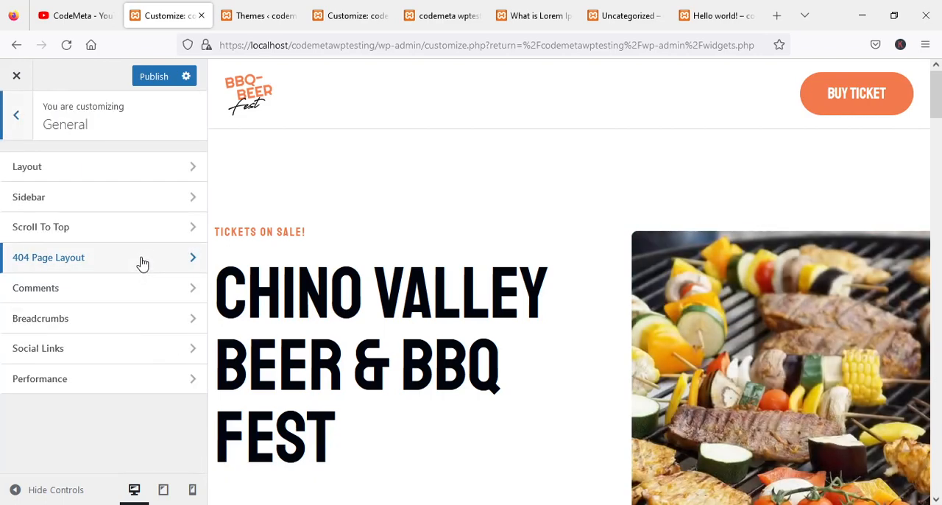
pyautogui.click(66, 178)
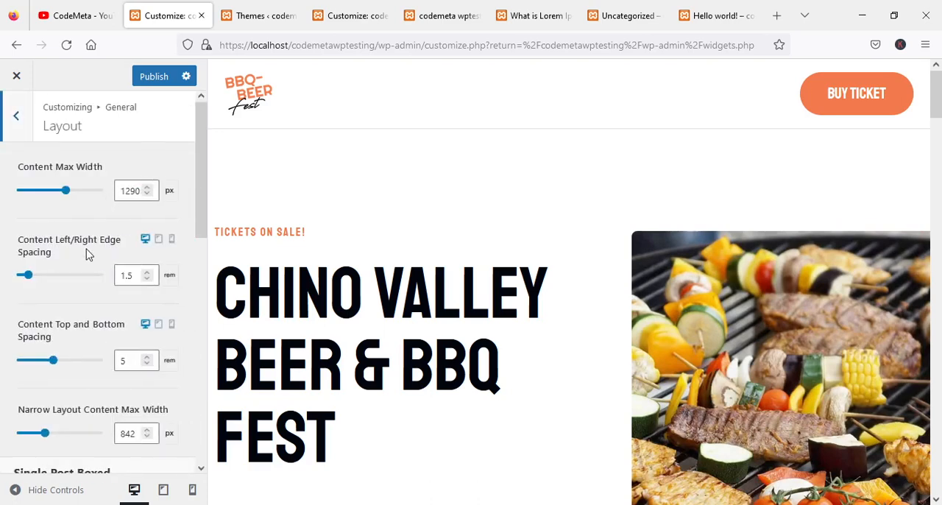
pyautogui.scroll(-8, 85, 254)
pyautogui.scroll(3, 85, 253)
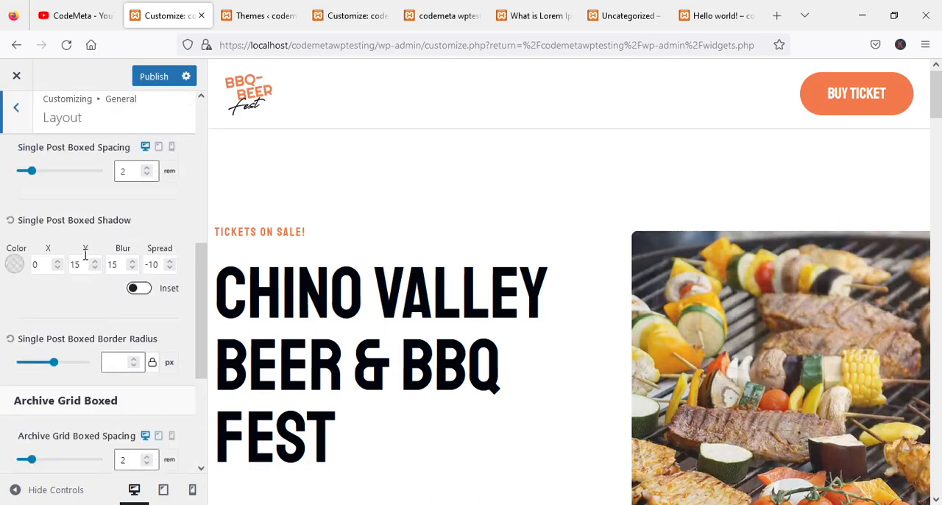
pyautogui.scroll(5, 85, 254)
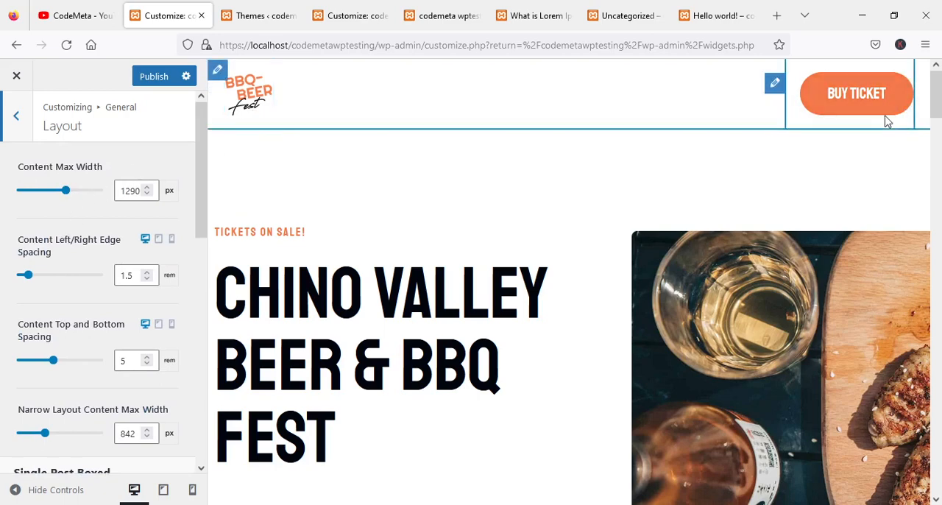
pyautogui.scroll(-2, 52, 286)
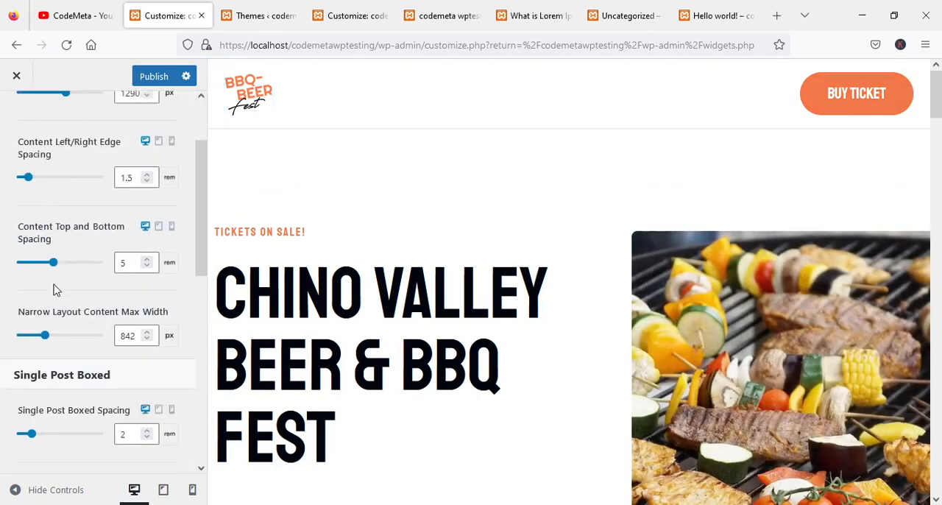
pyautogui.scroll(-3, 84, 280)
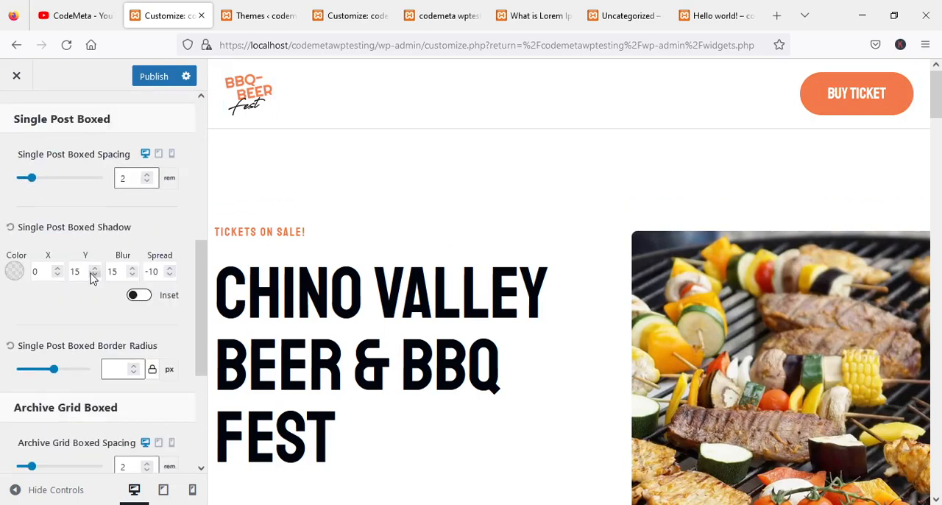
pyautogui.scroll(5, 92, 276)
pyautogui.click(14, 118)
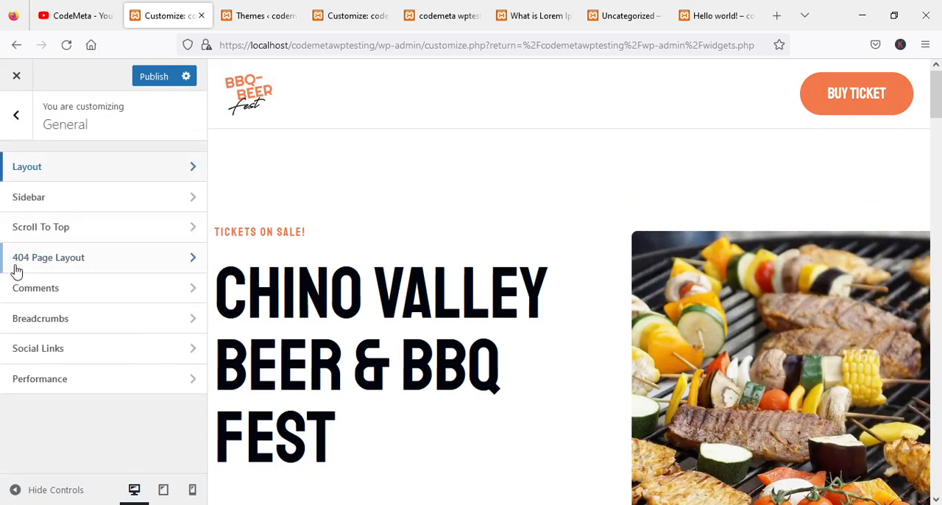
# Enable Scroll To Top in the General settings and check its arrow in the page preview.
pyautogui.click(68, 228)
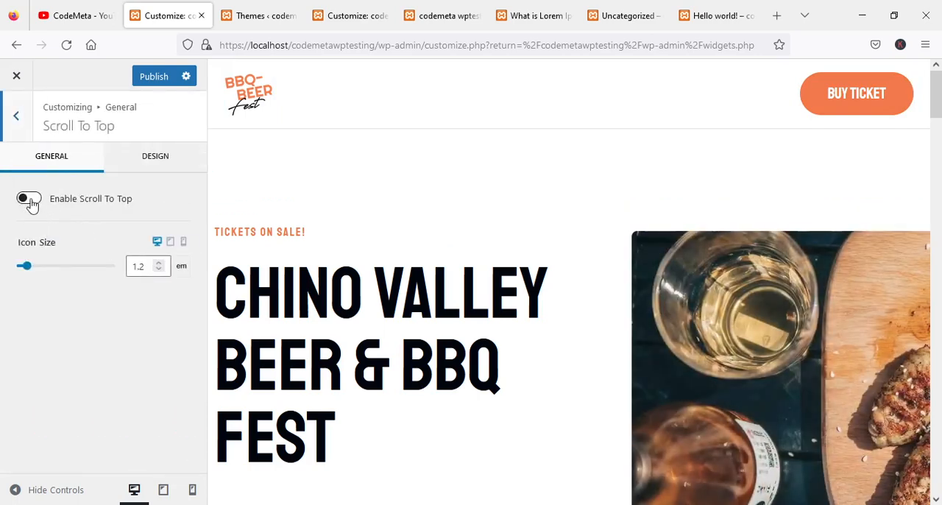
pyautogui.click(28, 200)
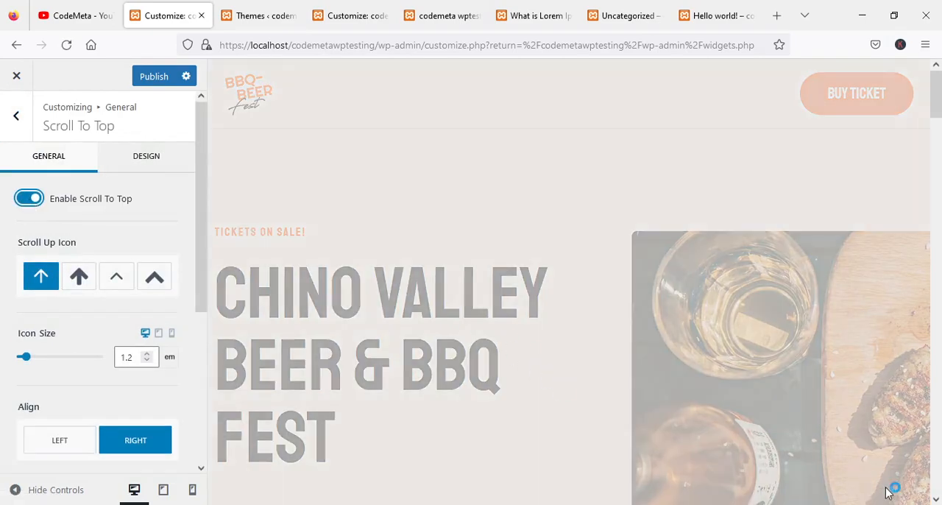
pyautogui.scroll(-3, 874, 293)
pyautogui.scroll(-3, 874, 293)
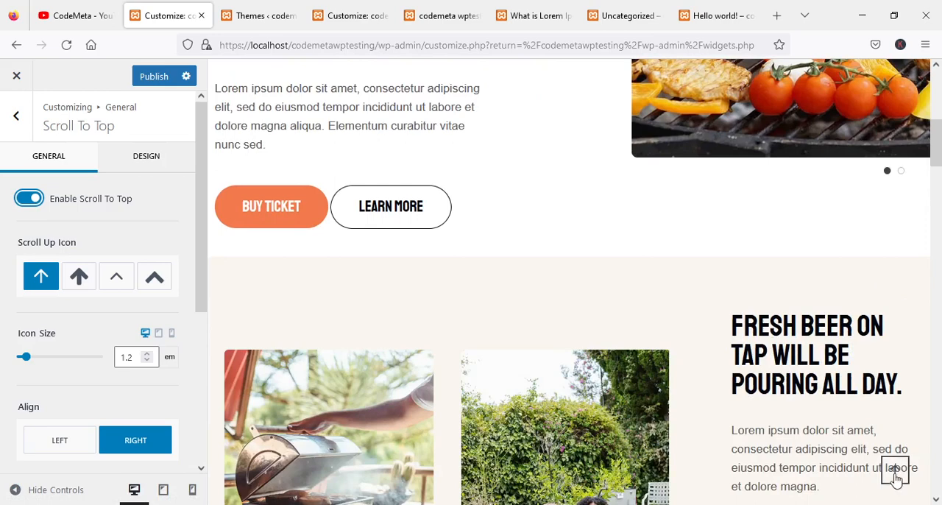
# Disable Scroll To Top and bring the page preview back toward its beginning.
pyautogui.click(28, 200)
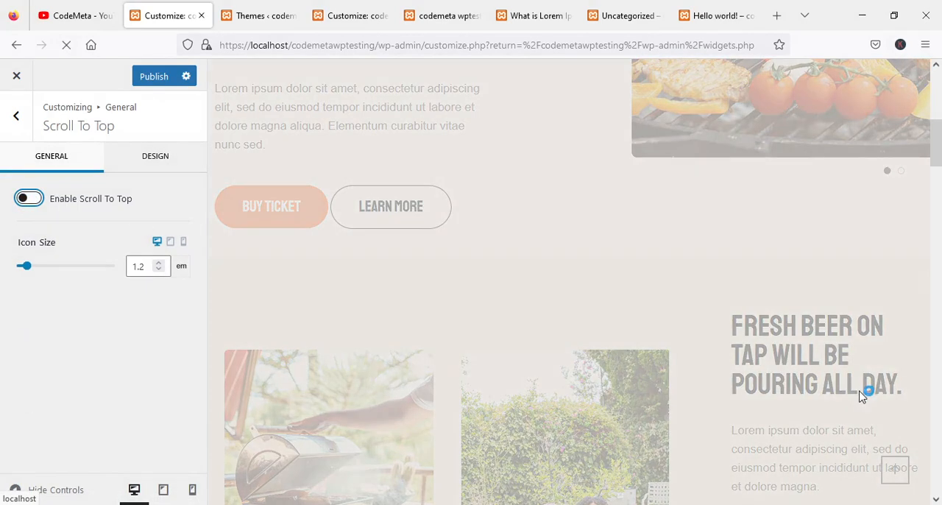
pyautogui.scroll(3, 454, 298)
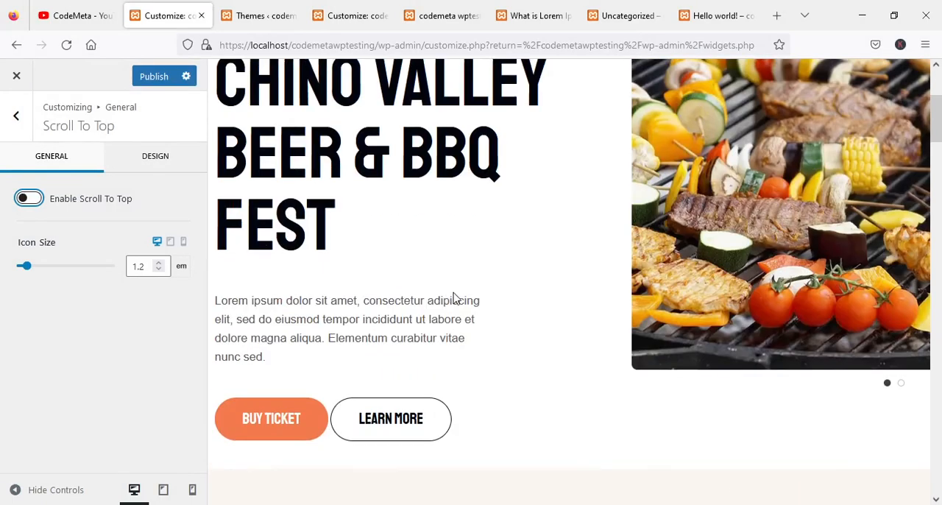
pyautogui.scroll(2, 454, 297)
# View the Performance settings within the General section and return to the General options.
pyautogui.click(16, 116)
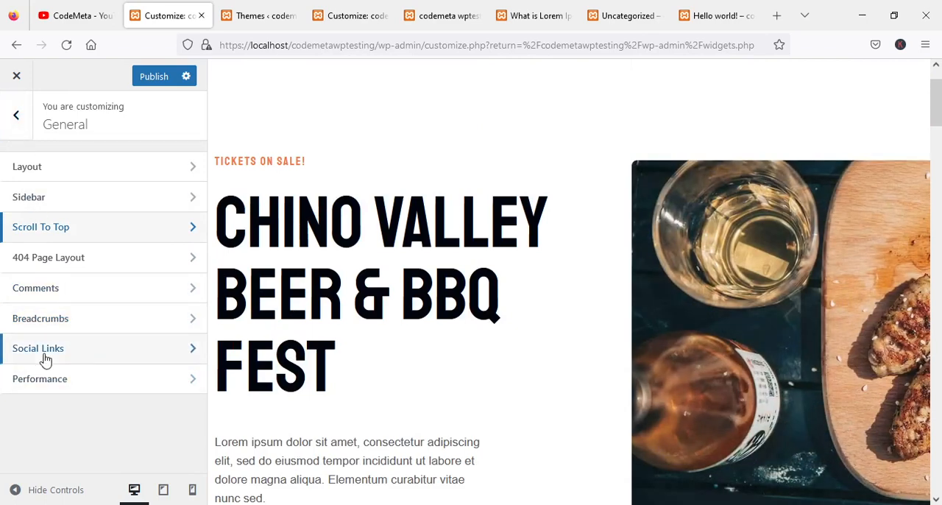
pyautogui.click(42, 379)
pyautogui.click(16, 118)
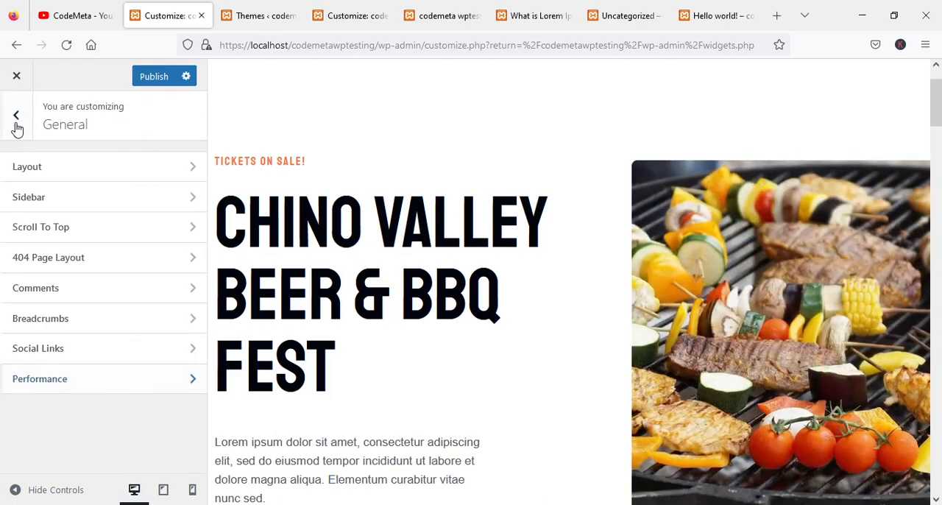
# Review the Page Layout settings under Posts/Pages Layout, including page title, default layout, content style and vertical padding.
pyautogui.click(16, 127)
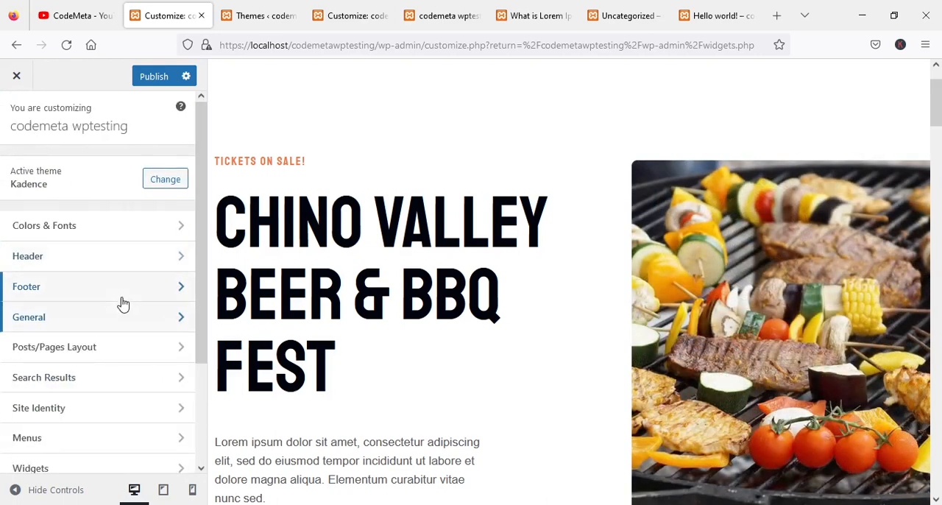
pyautogui.scroll(-3, 103, 309)
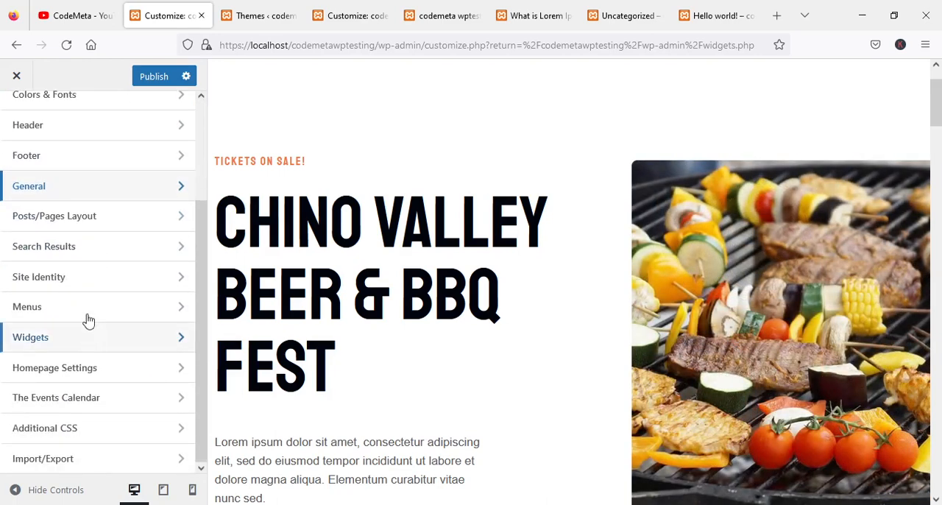
pyautogui.click(71, 218)
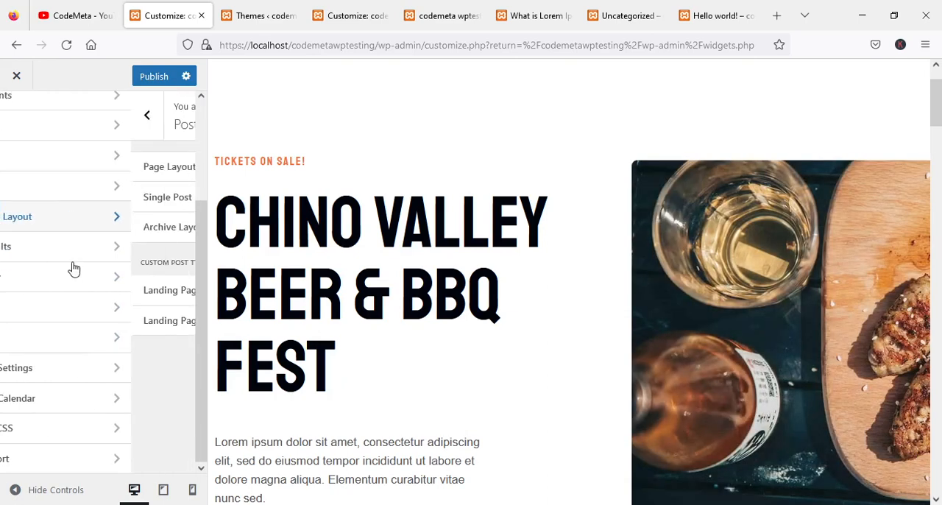
pyautogui.click(69, 179)
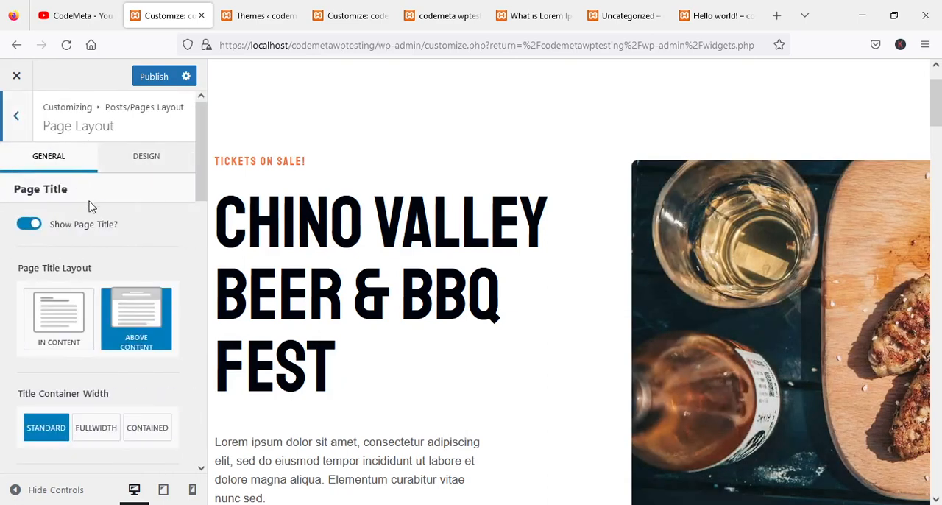
pyautogui.scroll(-2, 103, 258)
pyautogui.scroll(-10, 114, 349)
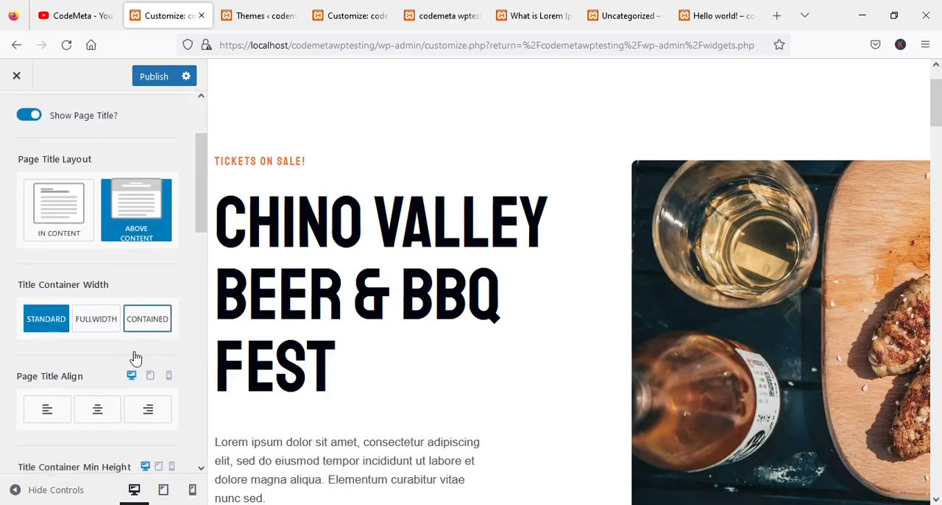
pyautogui.scroll(-3, 101, 343)
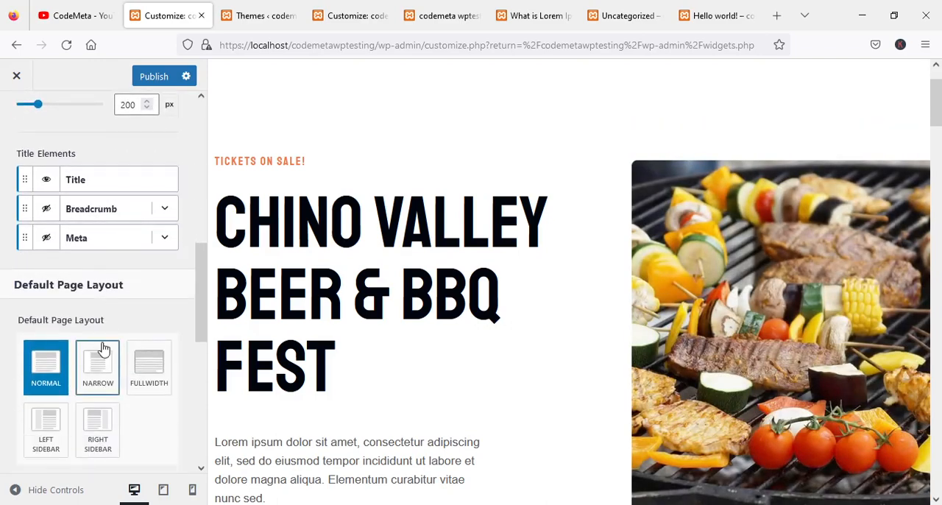
pyautogui.scroll(2, 101, 347)
pyautogui.scroll(-5, 103, 348)
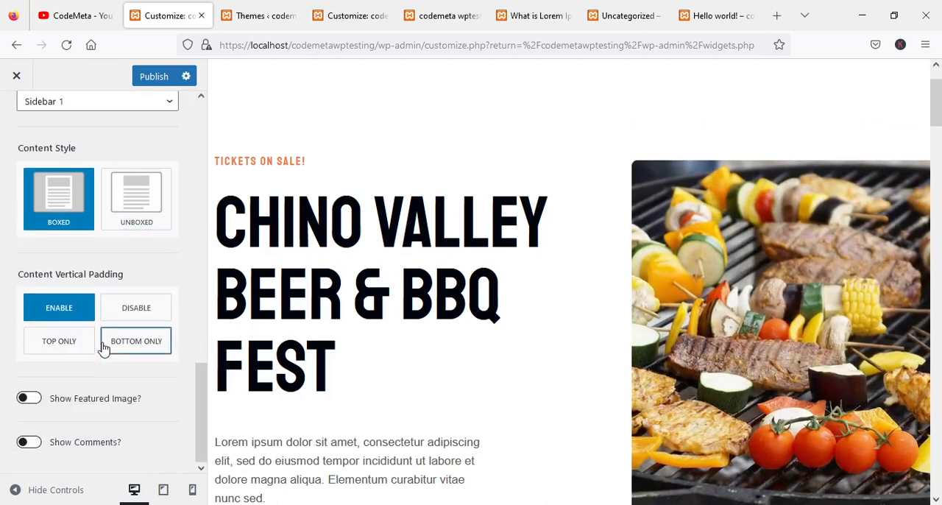
pyautogui.scroll(5, 95, 331)
pyautogui.click(13, 111)
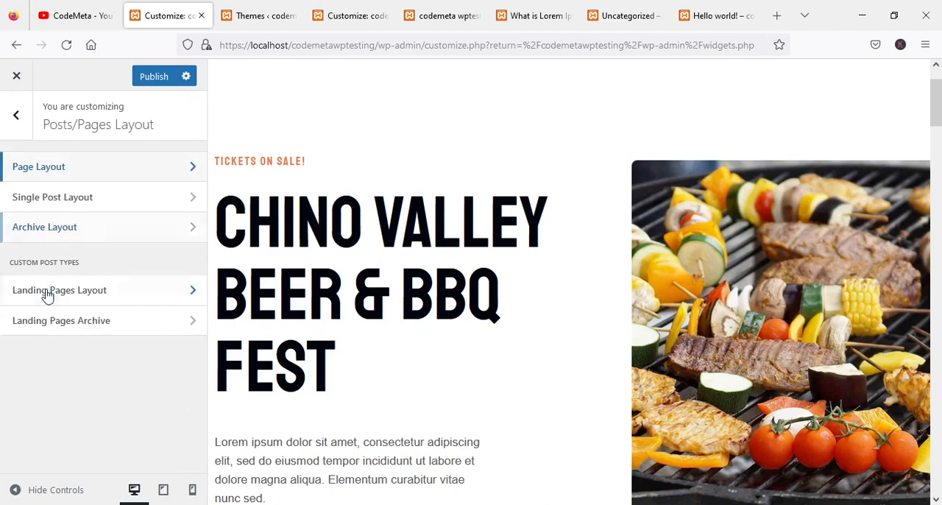
# View the Single Post Layout and Landing Pages Layout settings and return to the main customizer sections.
pyautogui.click(79, 202)
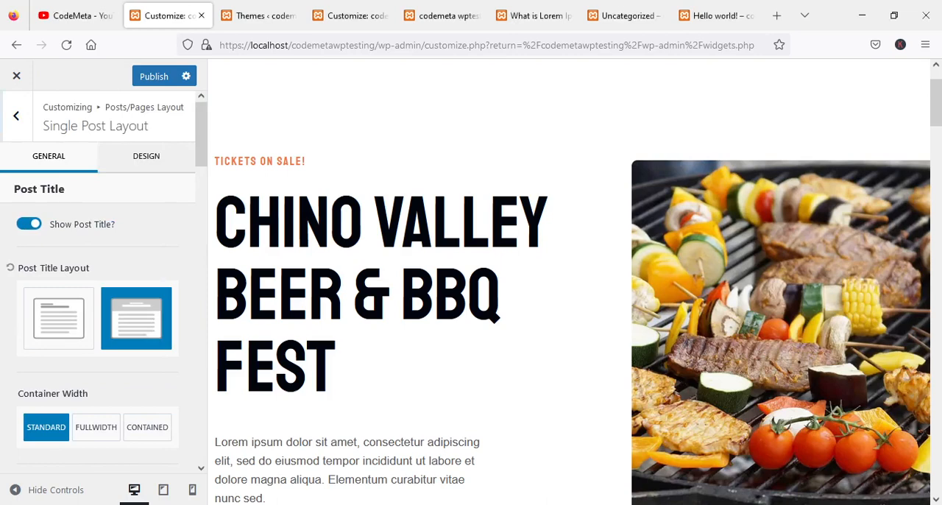
pyautogui.click(20, 138)
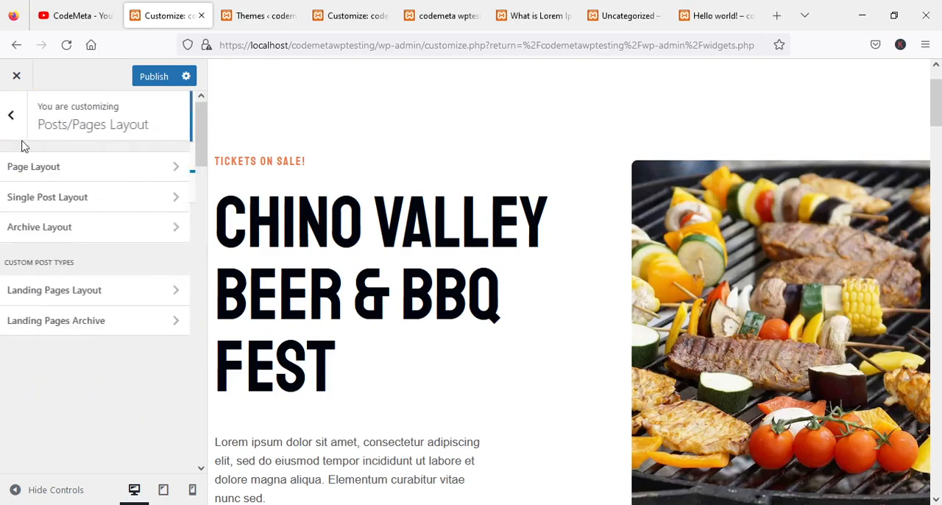
pyautogui.click(74, 294)
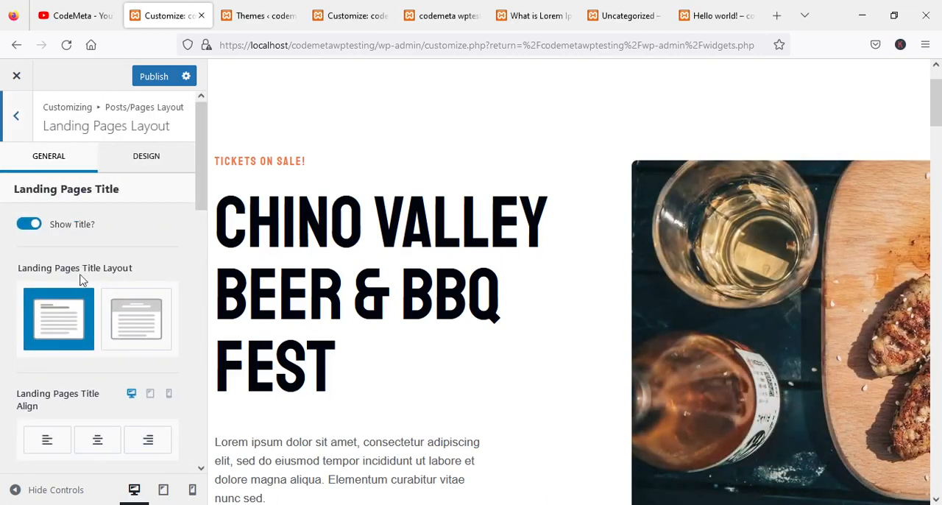
pyautogui.scroll(-2, 88, 253)
pyautogui.scroll(2, 80, 246)
pyautogui.click(16, 119)
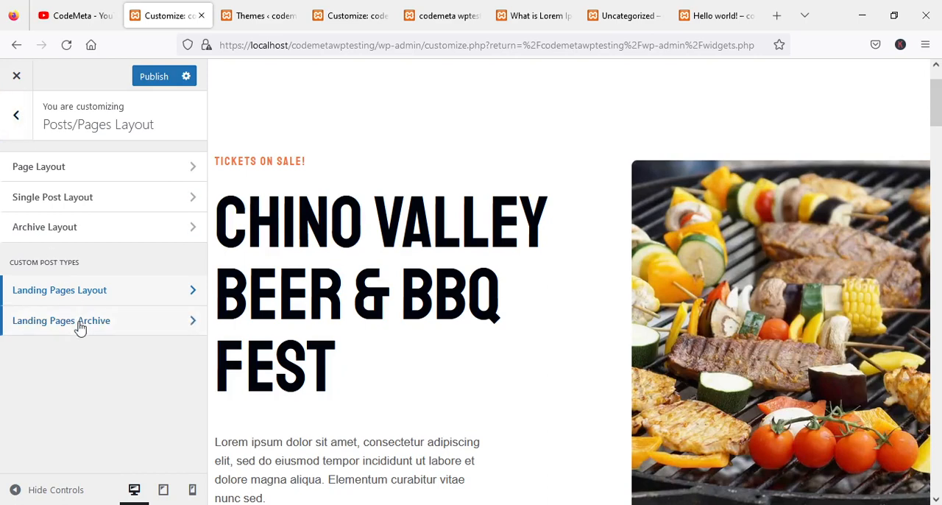
pyautogui.click(16, 121)
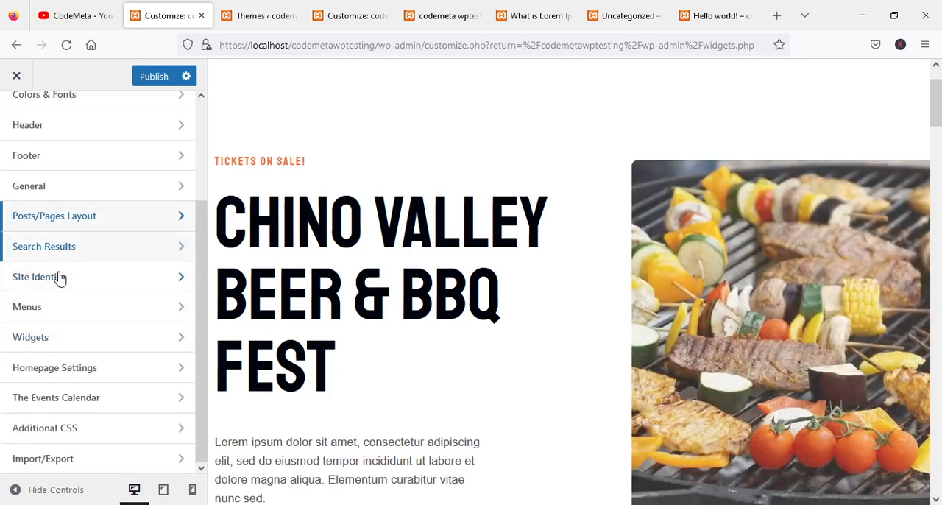
# Review the Search Results settings for title, archive layout, columns and item elements, and return to the main sections.
pyautogui.click(77, 250)
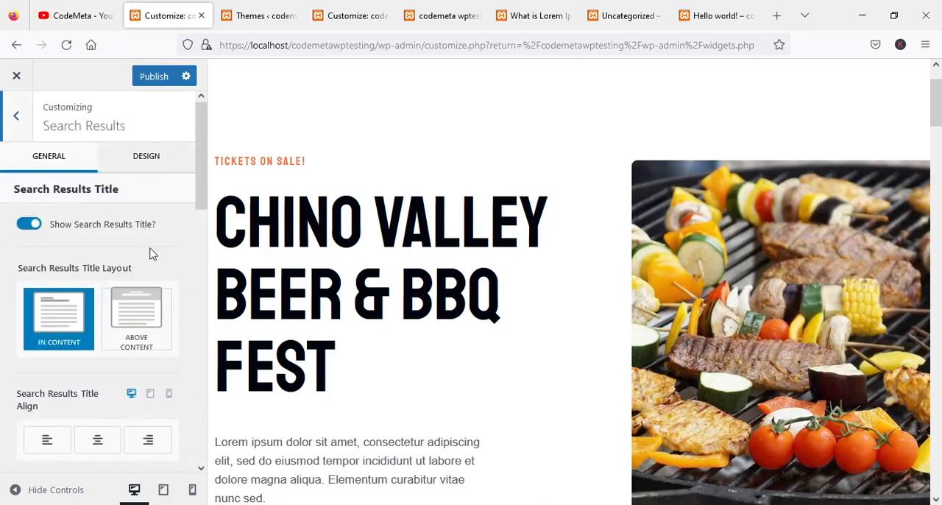
pyautogui.scroll(-5, 153, 252)
pyautogui.scroll(-8, 156, 252)
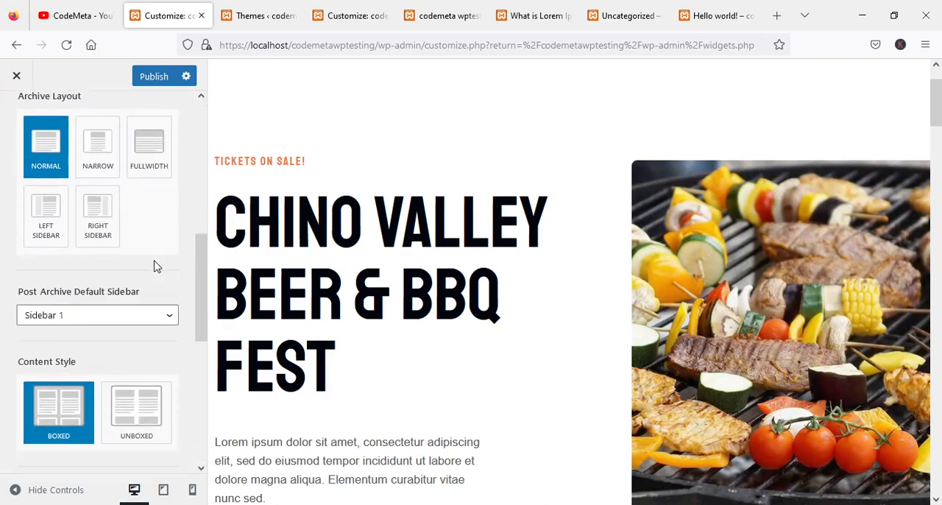
pyautogui.scroll(-3, 161, 285)
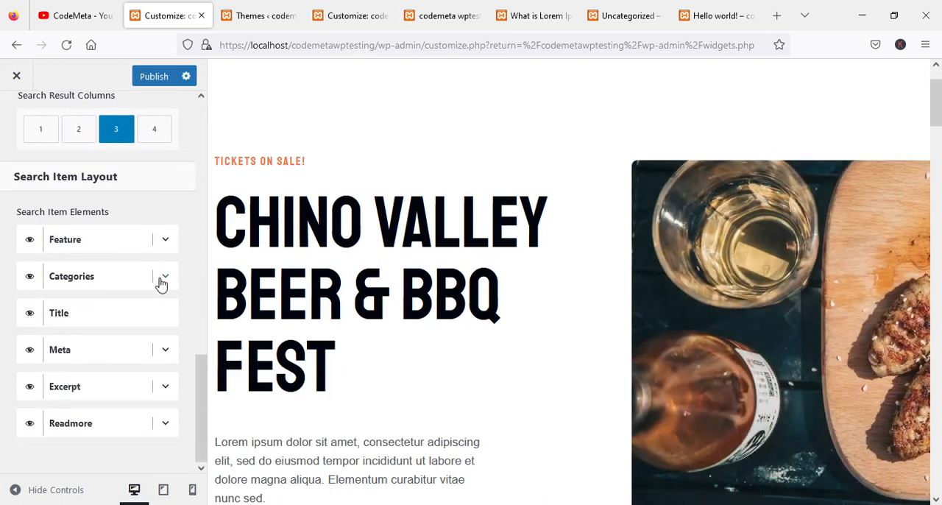
pyautogui.scroll(15, 161, 284)
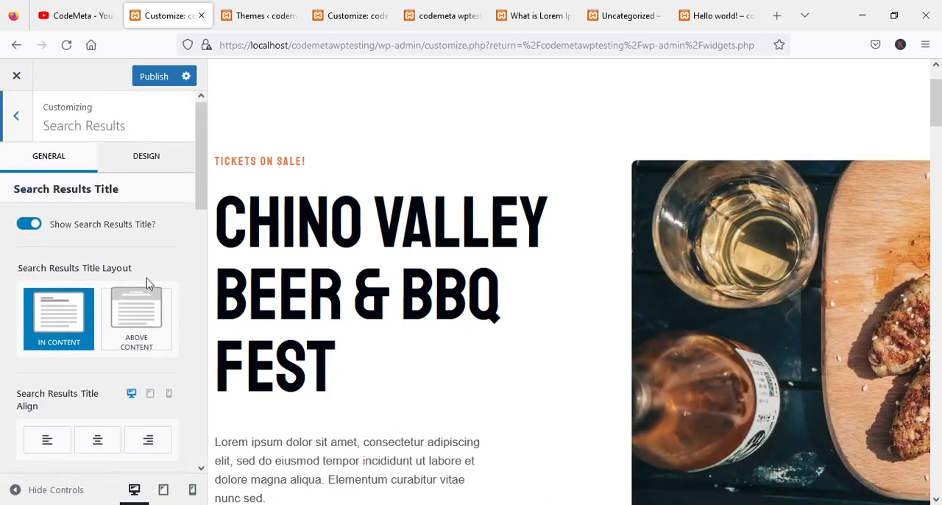
pyautogui.click(14, 119)
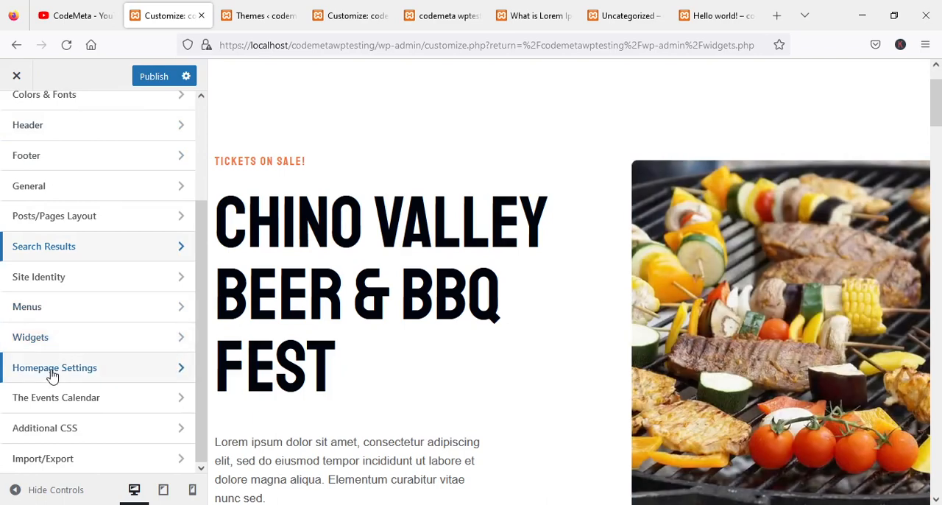
# View the Homepage Settings and The Events Calendar options and return to the main customizer sections.
pyautogui.click(53, 372)
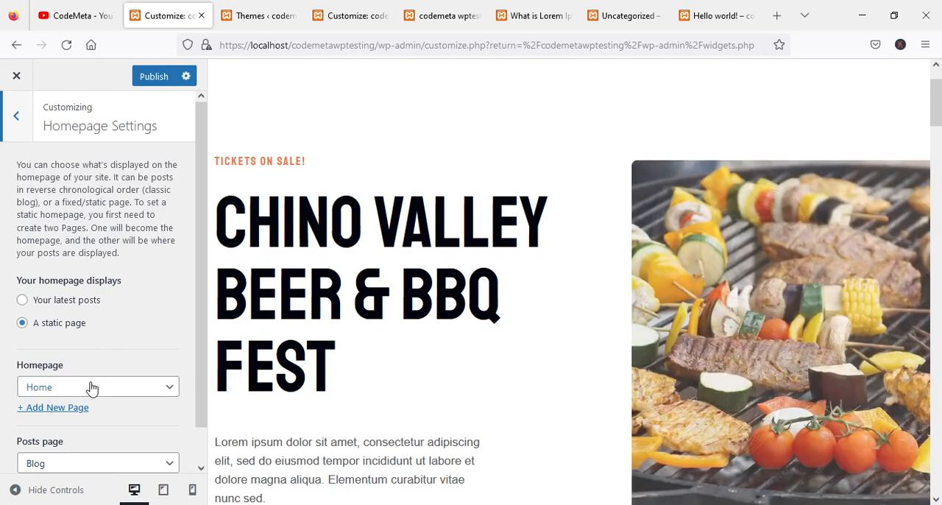
pyautogui.click(18, 116)
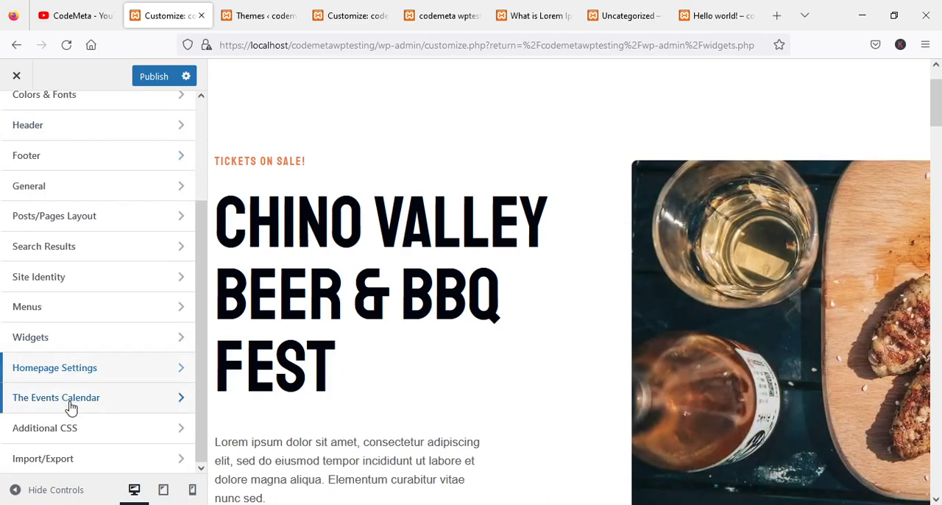
pyautogui.click(68, 403)
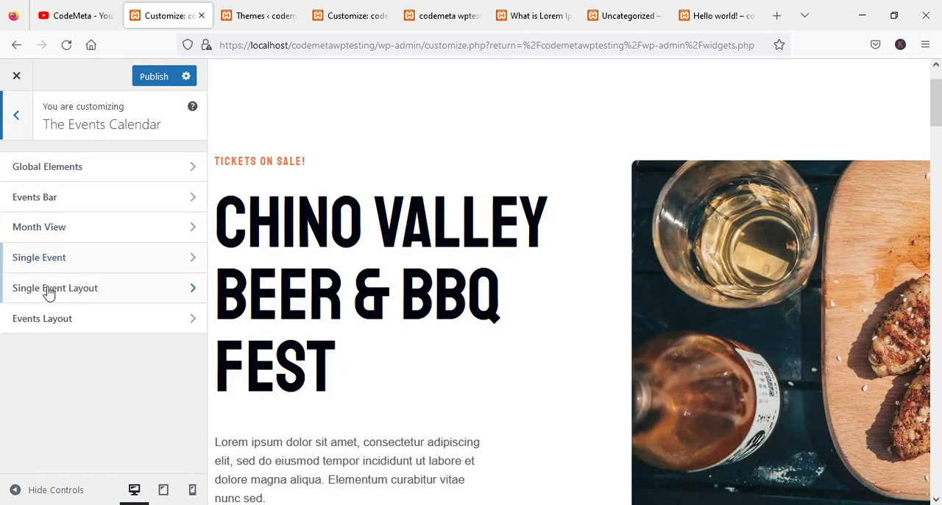
pyautogui.click(16, 112)
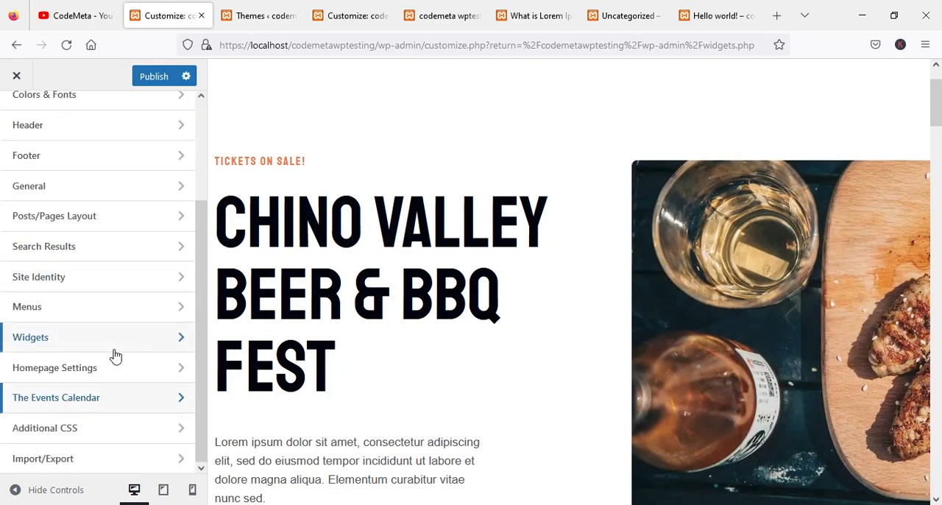
# View the Additional CSS section with its instructions and code editor, and return to the main sections.
pyautogui.click(67, 434)
pyautogui.scroll(-5, 114, 287)
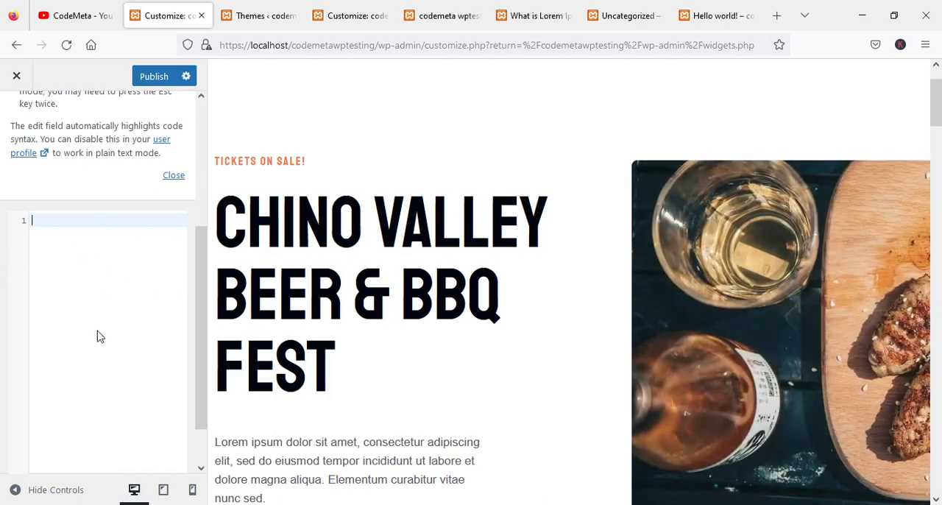
pyautogui.scroll(3, 101, 338)
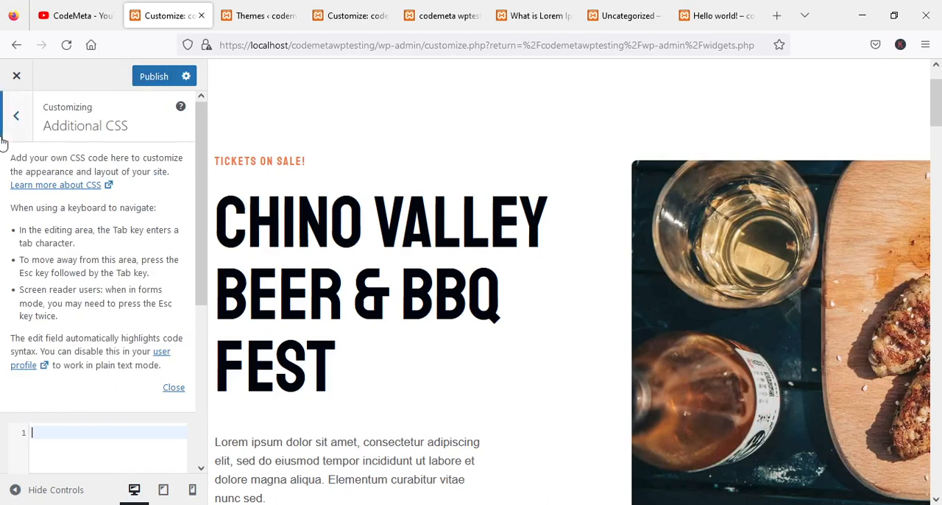
pyautogui.click(14, 122)
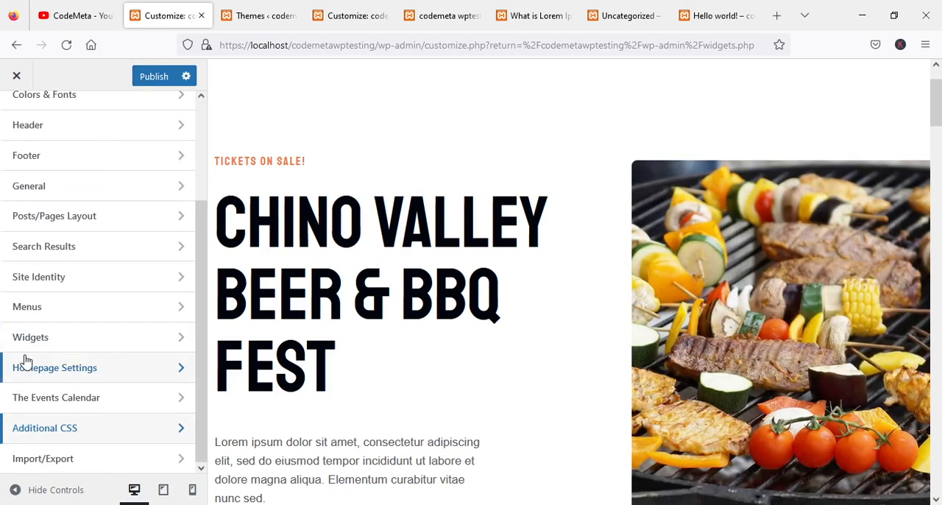
# Review the Import/Export section's options for exporting, importing and resetting theme settings, and return to the main sections.
pyautogui.click(61, 463)
pyautogui.scroll(-1, 96, 368)
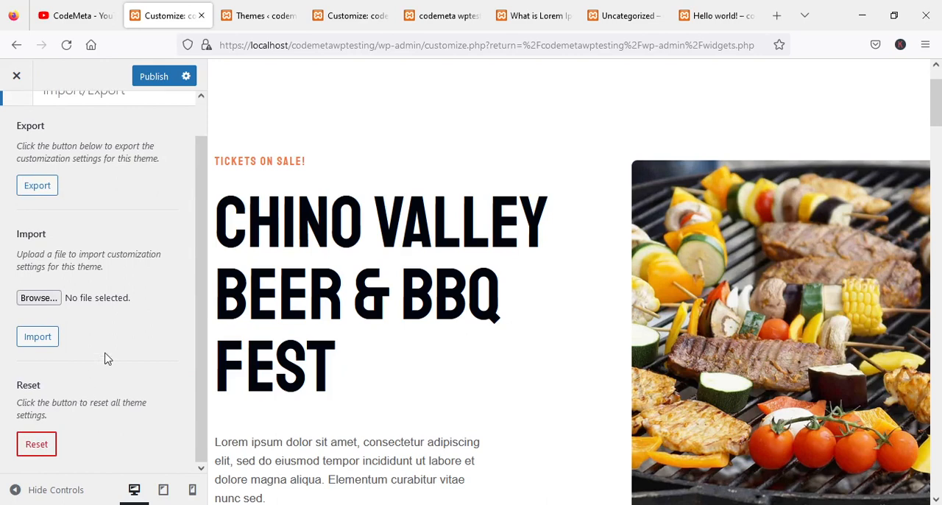
pyautogui.scroll(1, 105, 358)
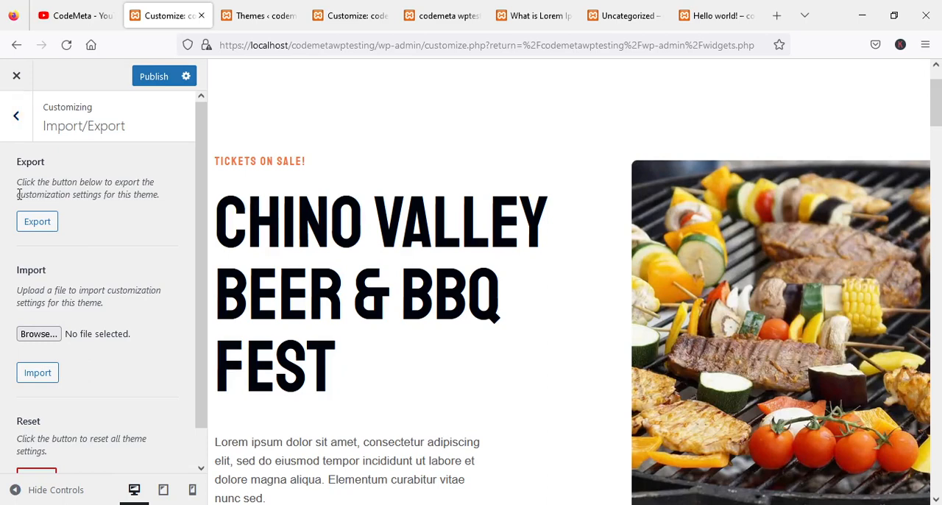
pyautogui.moveTo(17, 194); pyautogui.dragTo(102, 194)
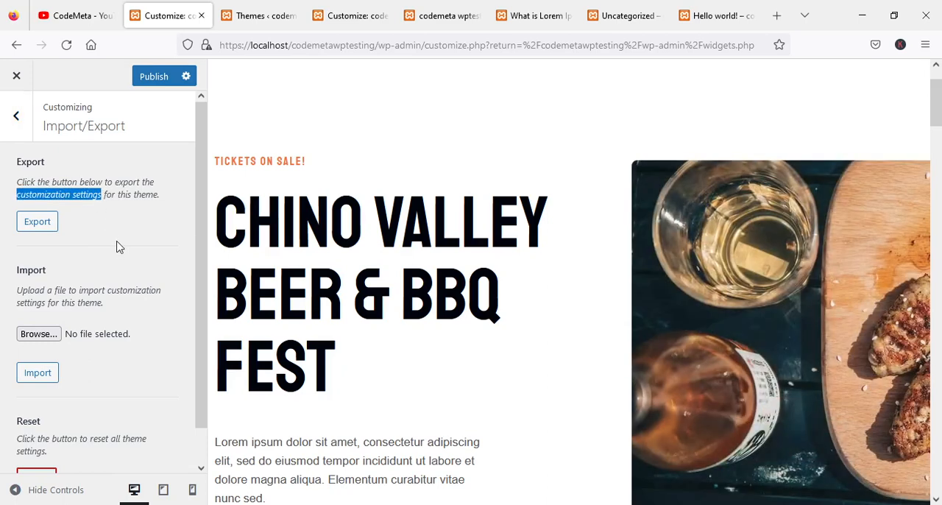
pyautogui.click(16, 118)
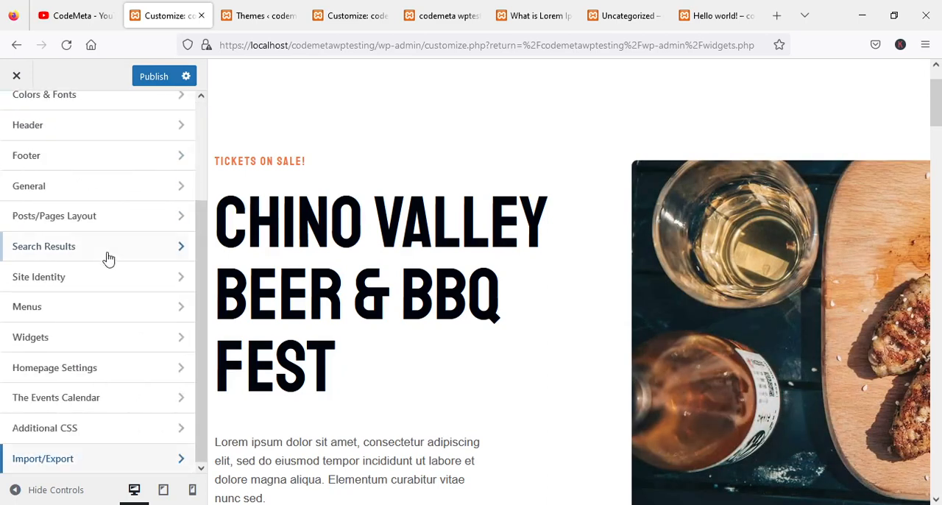
# Close the customizer and discard the unsaved changes.
pyautogui.scroll(3, 106, 262)
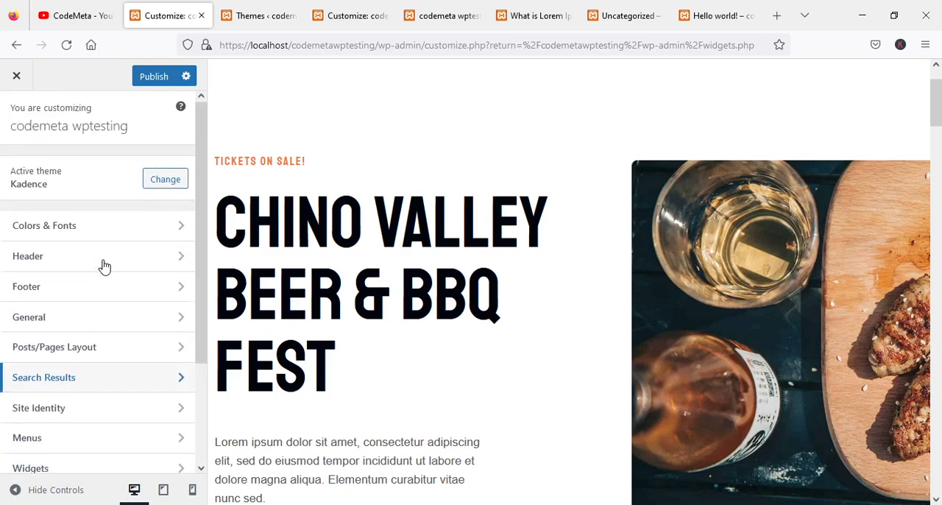
pyautogui.click(16, 78)
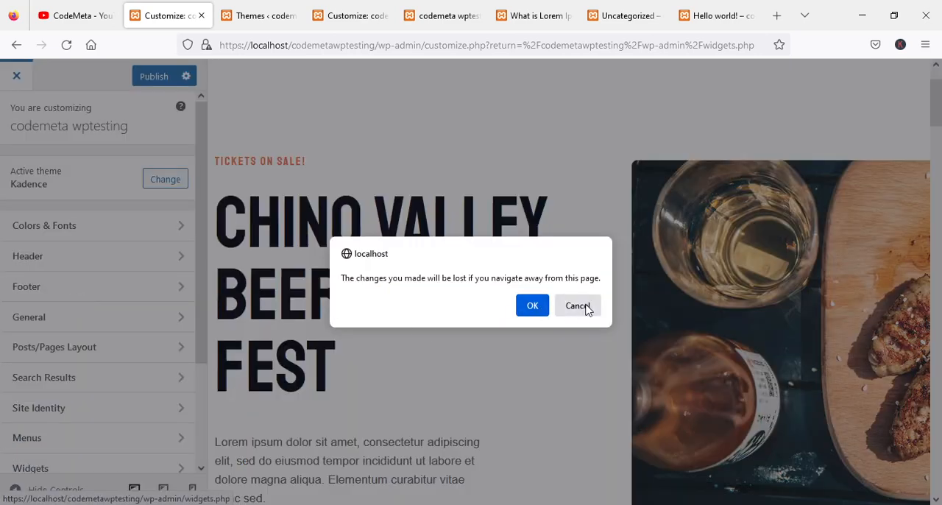
pyautogui.click(532, 304)
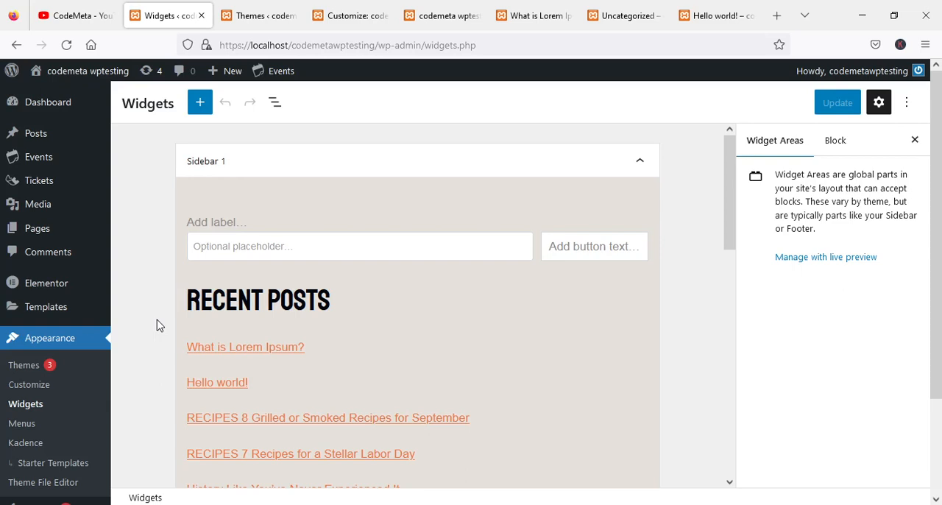
# Switch to the live site, reload its home page through the site logo and look through the page sections.
pyautogui.click(428, 21)
pyautogui.scroll(10, 330, 267)
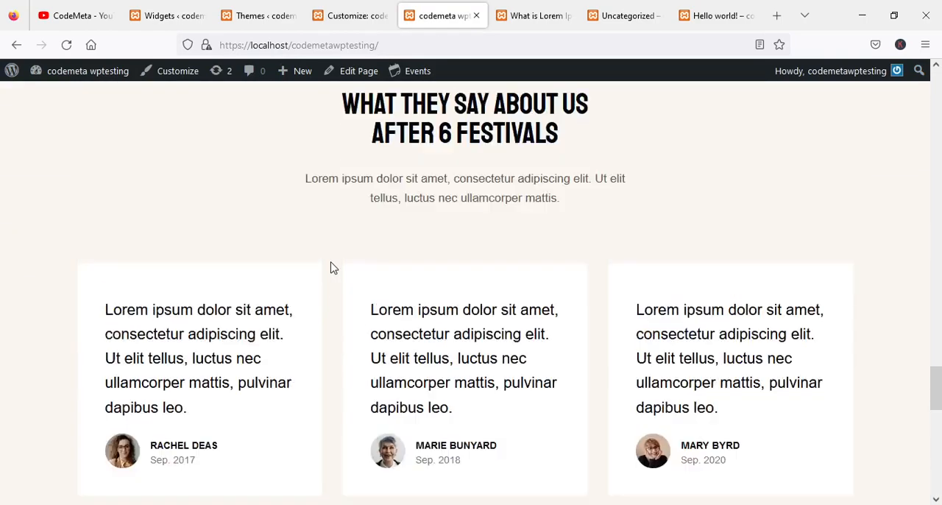
pyautogui.moveTo(936, 368); pyautogui.dragTo(935, 97)
pyautogui.click(64, 120)
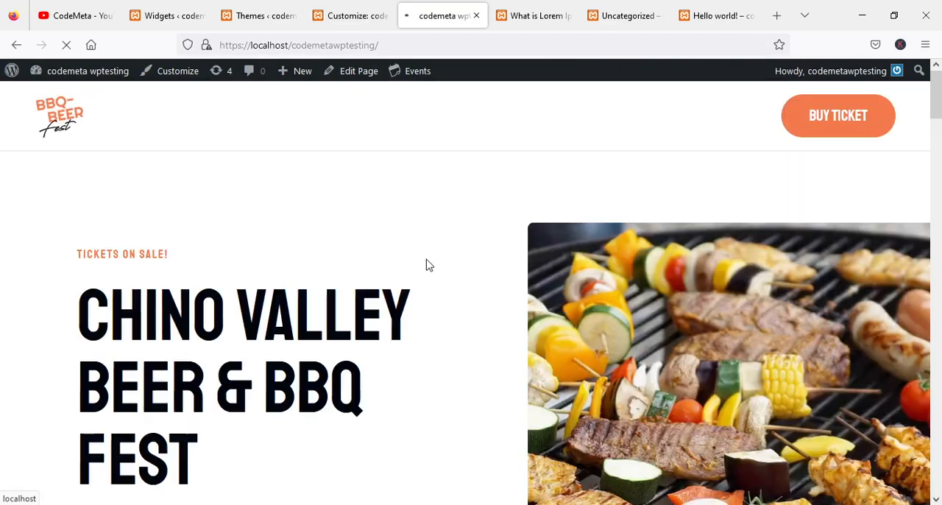
pyautogui.scroll(-5, 431, 263)
pyautogui.scroll(-3, 809, 194)
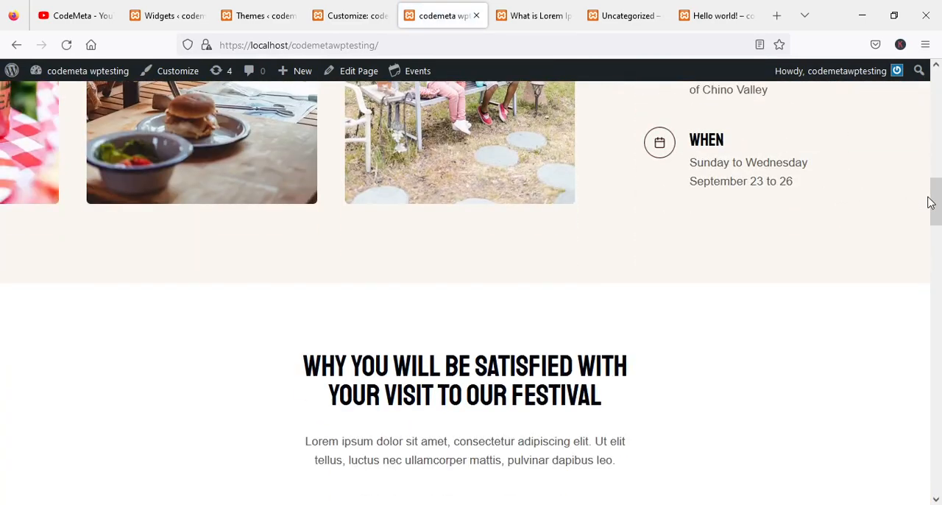
# View the live home page down to its footer, then switch to the Widgets admin page and look through its widget areas.
pyautogui.moveTo(934, 204); pyautogui.dragTo(893, 469)
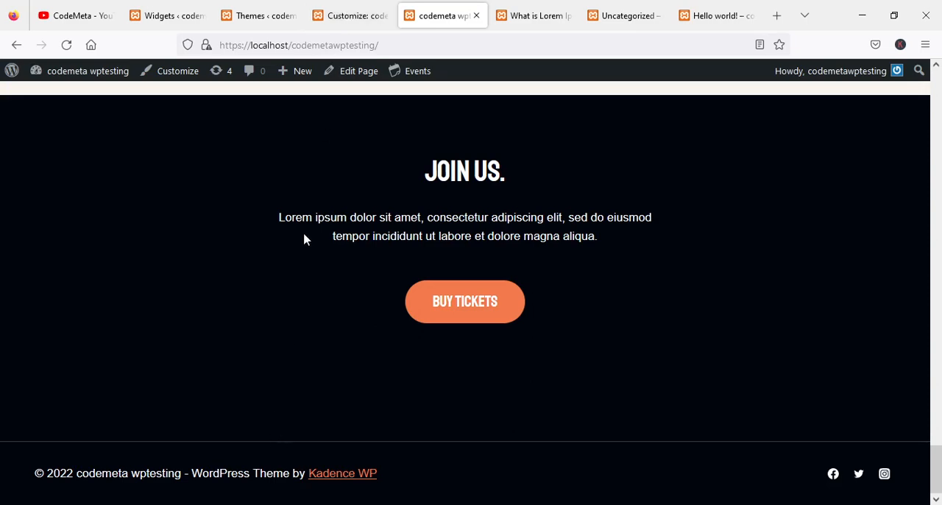
pyautogui.click(261, 19)
pyautogui.click(171, 15)
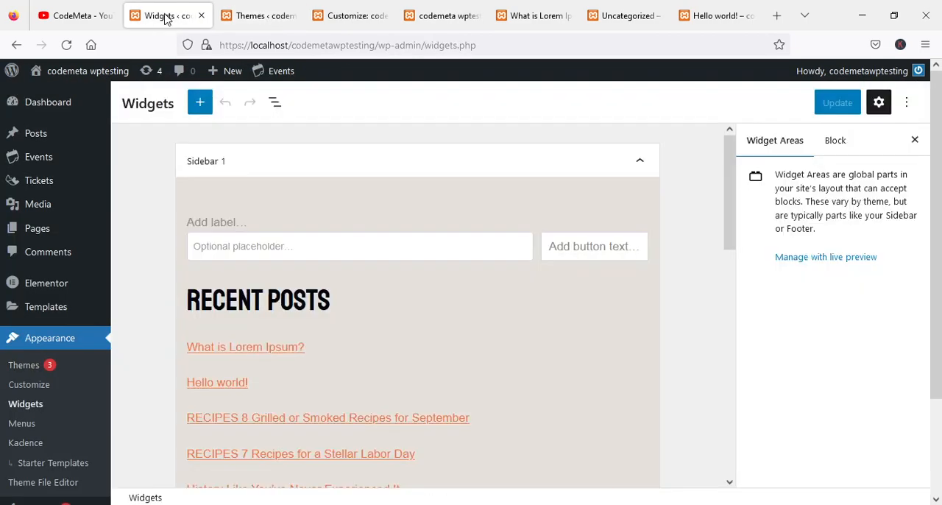
pyautogui.scroll(-8, 521, 246)
pyautogui.scroll(-3, 521, 245)
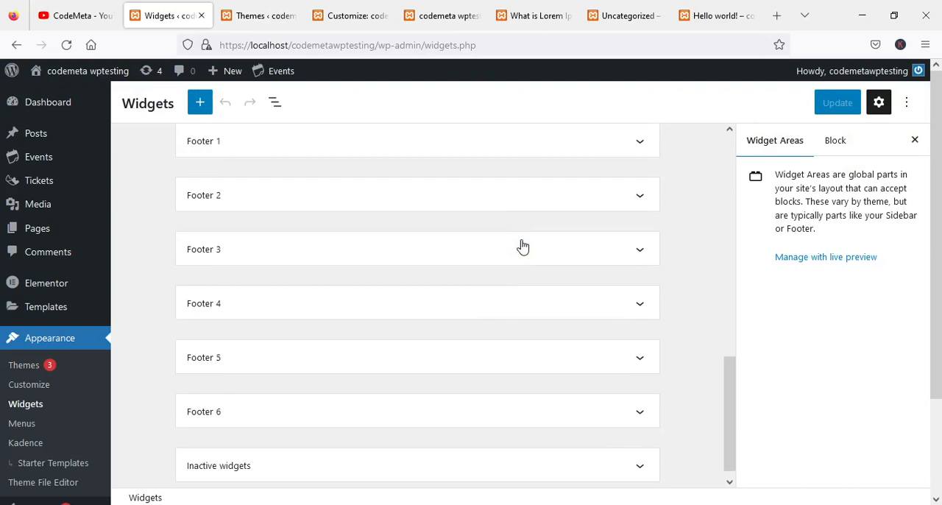
pyautogui.scroll(2, 519, 253)
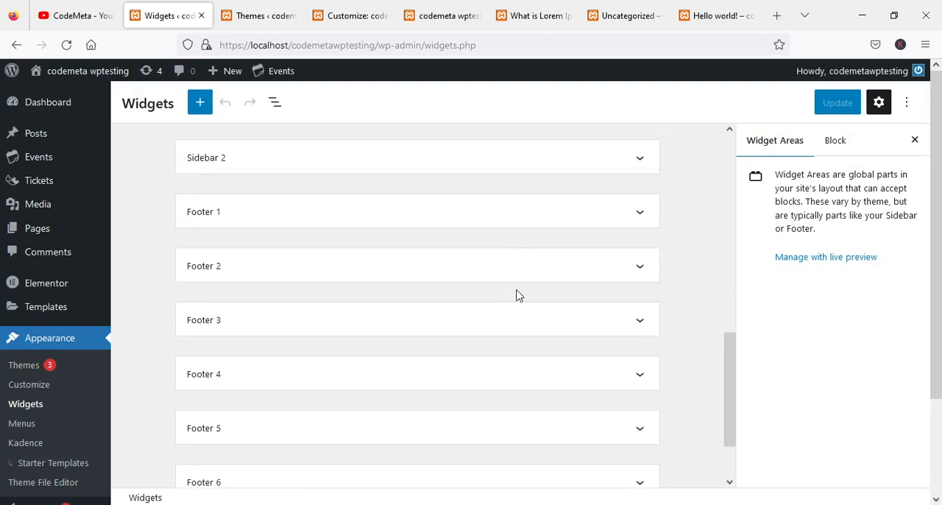
pyautogui.scroll(5, 290, 245)
pyautogui.scroll(-2, 414, 255)
pyautogui.scroll(-3, 415, 256)
# Add a paragraph block reading "This is testing" to the Footer 1 widget area.
pyautogui.click(634, 217)
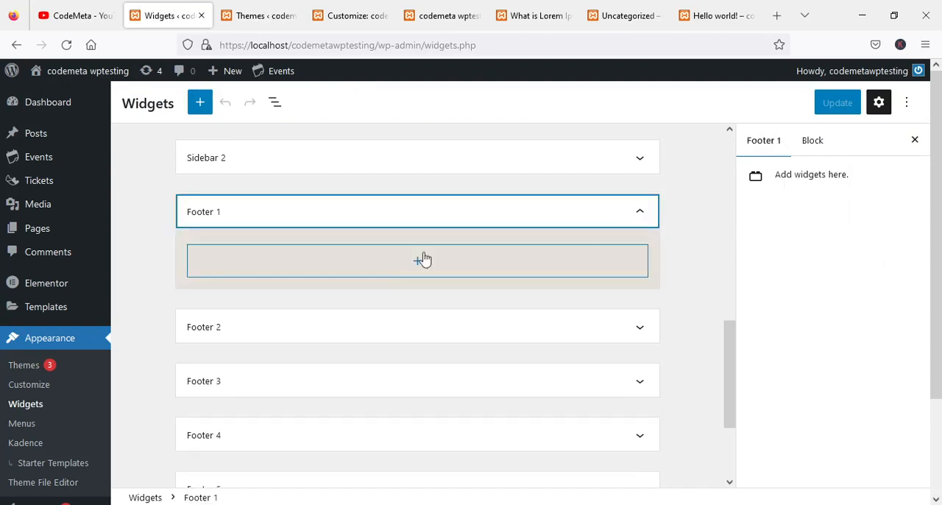
pyautogui.click(420, 264)
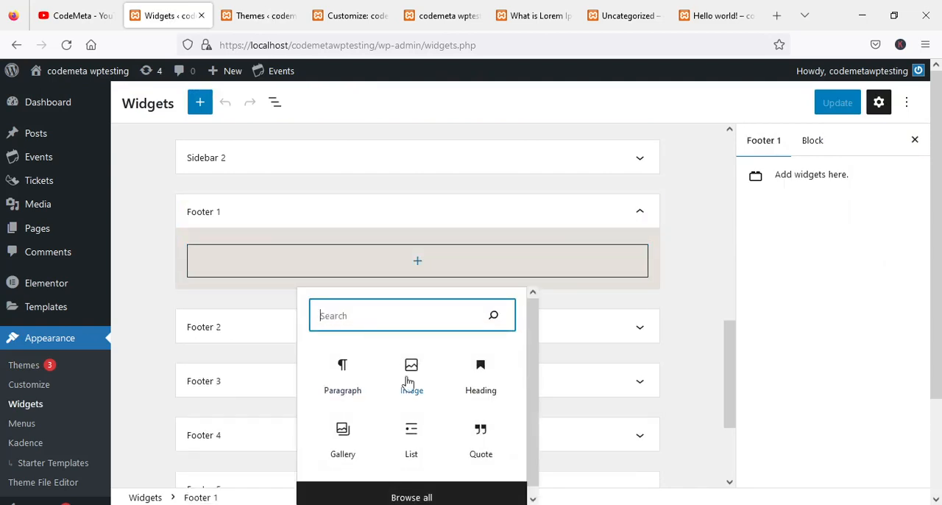
pyautogui.click(344, 371)
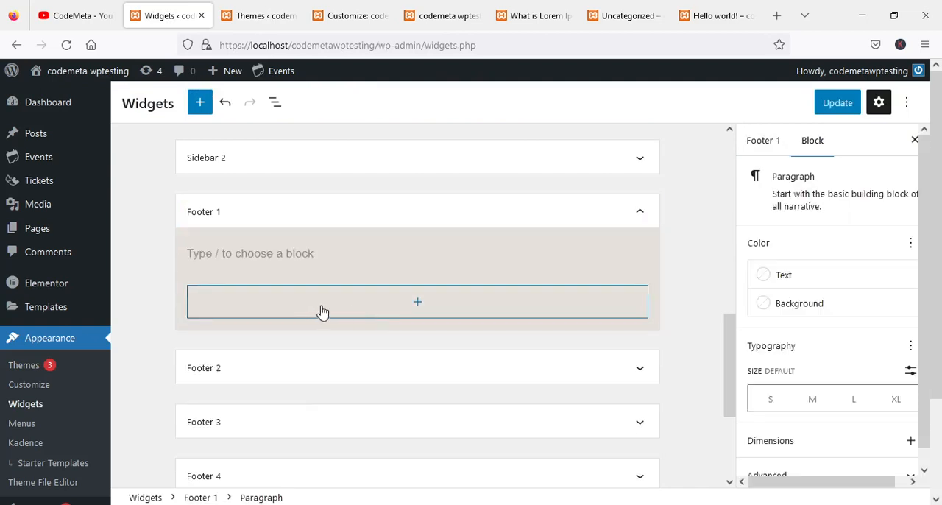
pyautogui.write('This')
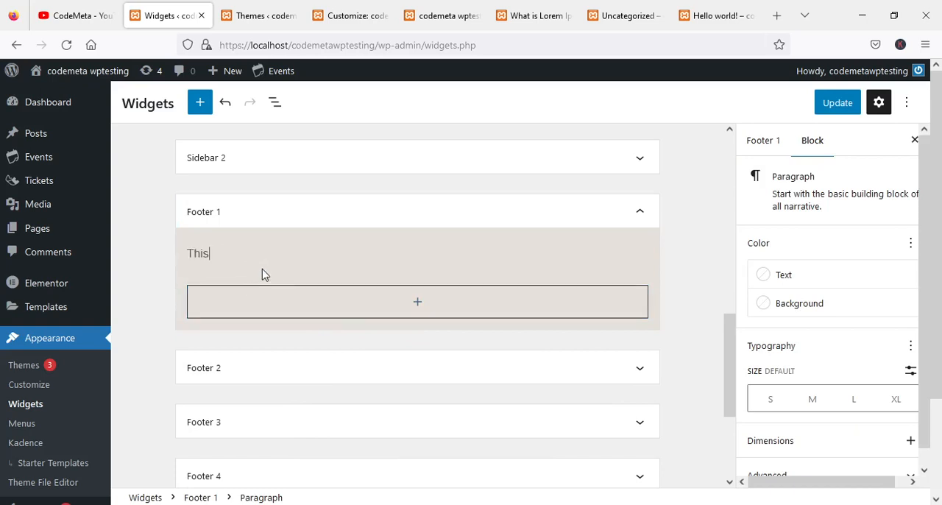
pyautogui.write(' is testing')
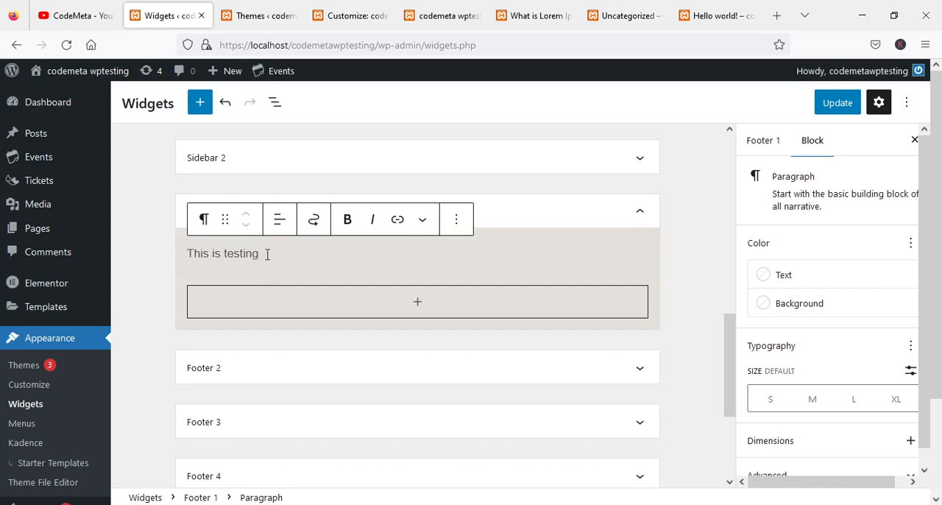
# Make the whole "This is testing" paragraph in Footer 1 bold.
pyautogui.tripleClick(249, 253)
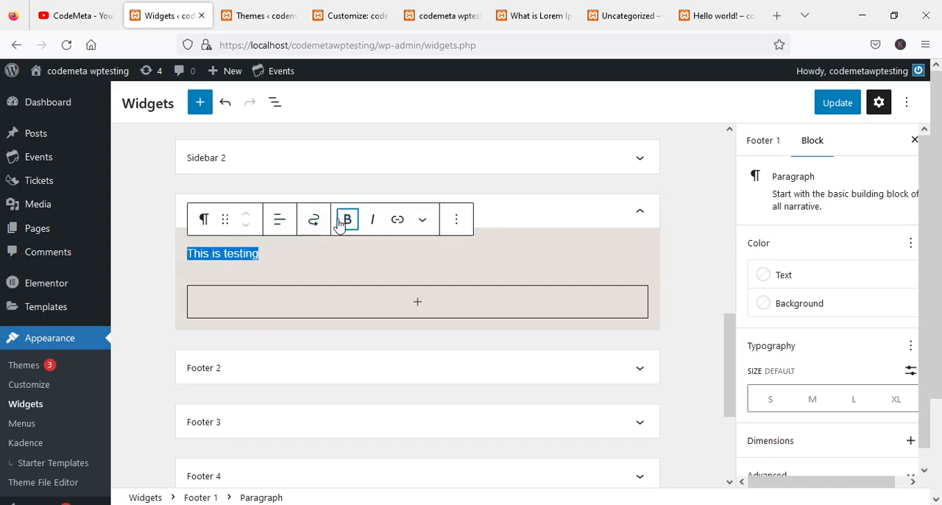
pyautogui.click(348, 219)
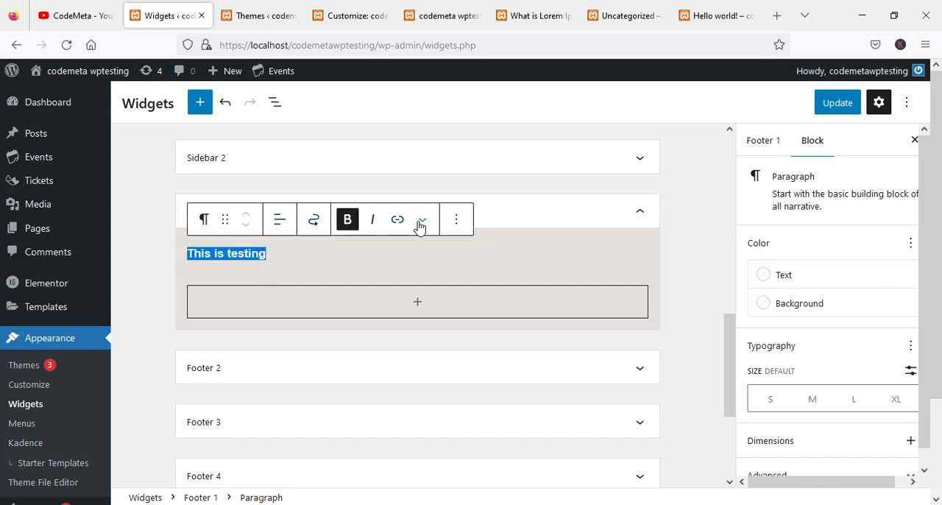
pyautogui.click(457, 224)
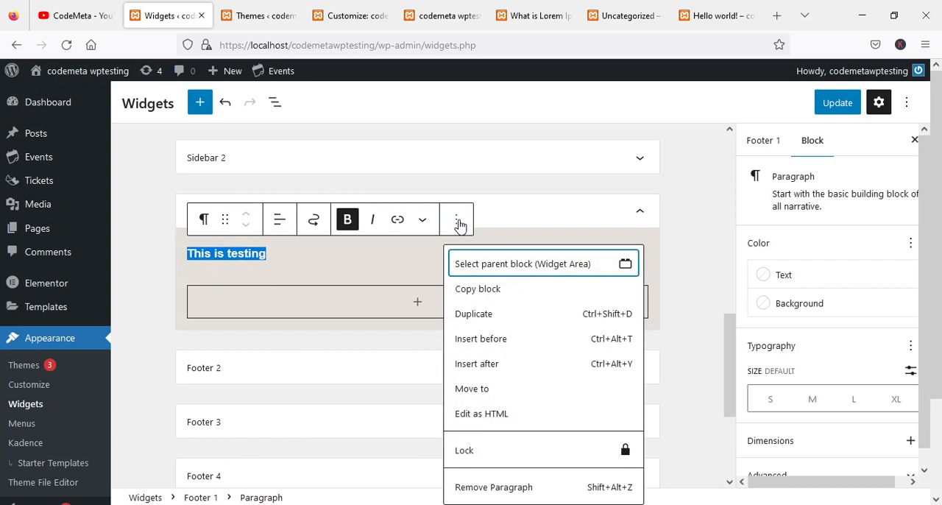
pyautogui.click(227, 231)
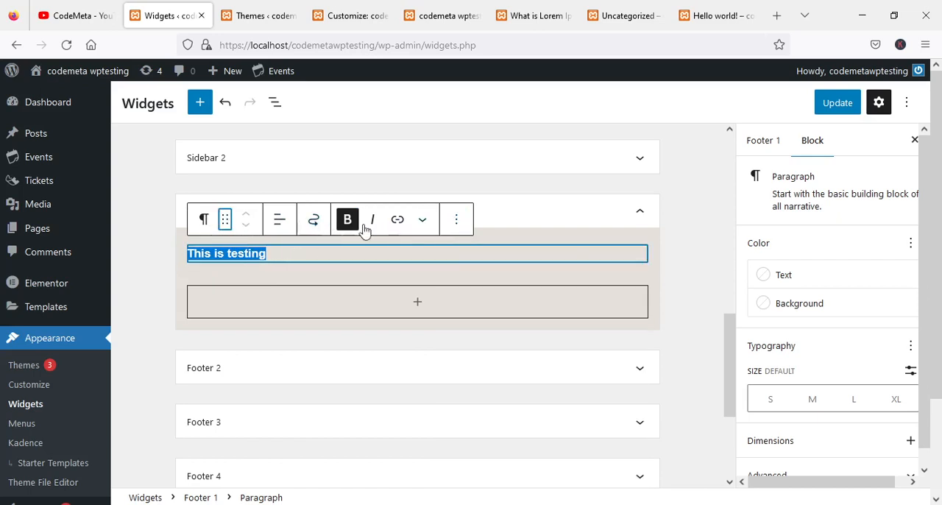
# Try to color the Footer 1 paragraph white by editing its HTML and adding style="color:#fff" to the p tag.
pyautogui.click(454, 227)
pyautogui.scroll(-2, 486, 397)
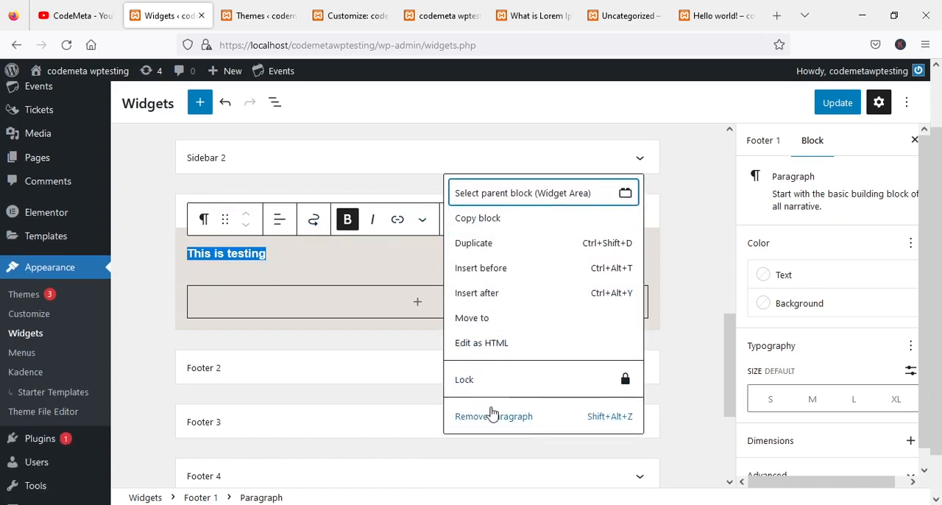
pyautogui.click(503, 346)
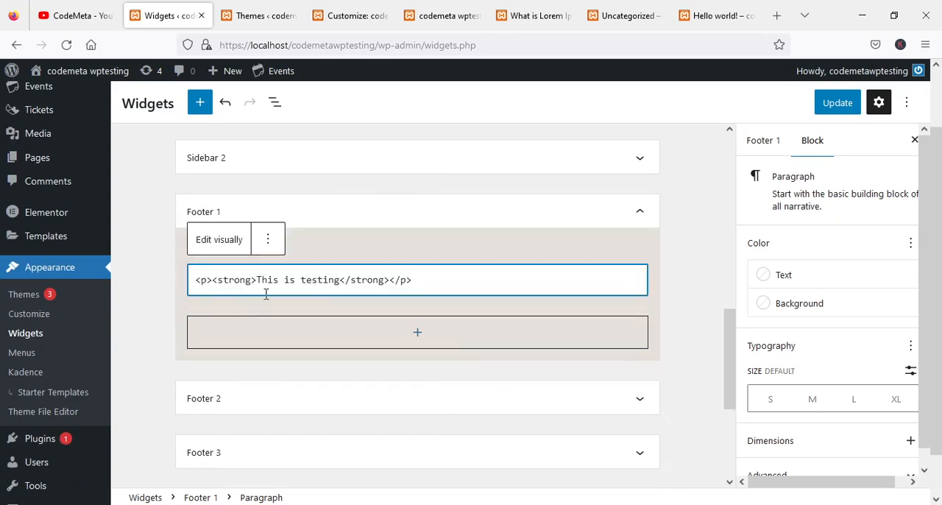
pyautogui.write('color')
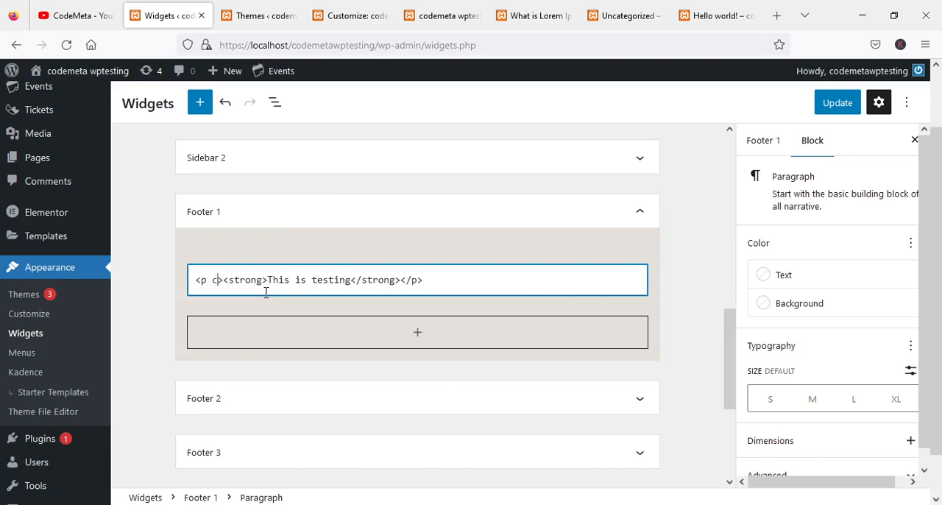
pyautogui.write('=')
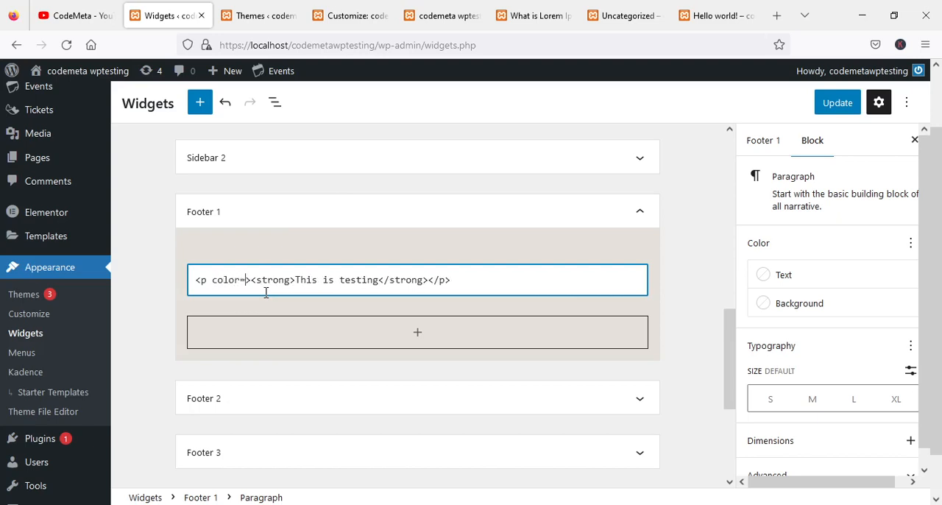
pyautogui.press('BackSpace')
pyautogui.press('BackSpace')
pyautogui.press('BackSpace')
pyautogui.press('BackSpace')
pyautogui.press('BackSpace')
pyautogui.press('BackSpace')
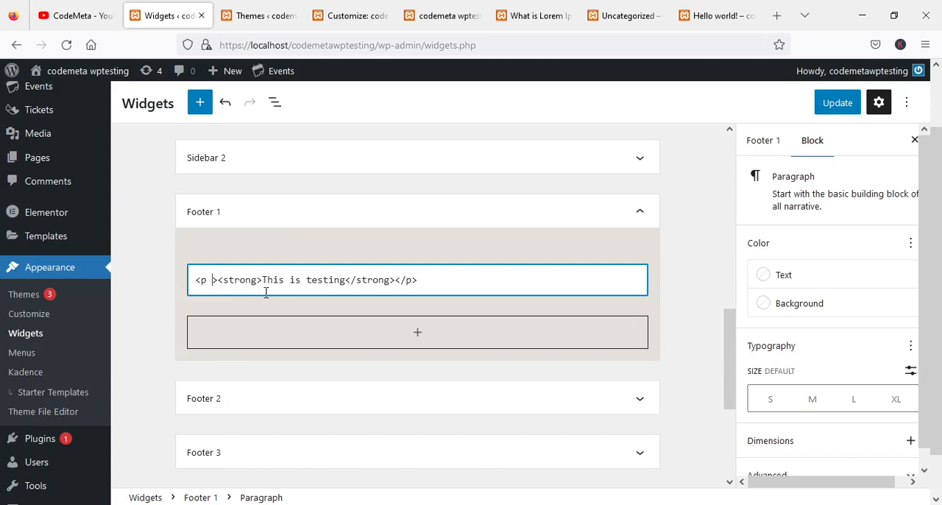
pyautogui.write('style=')
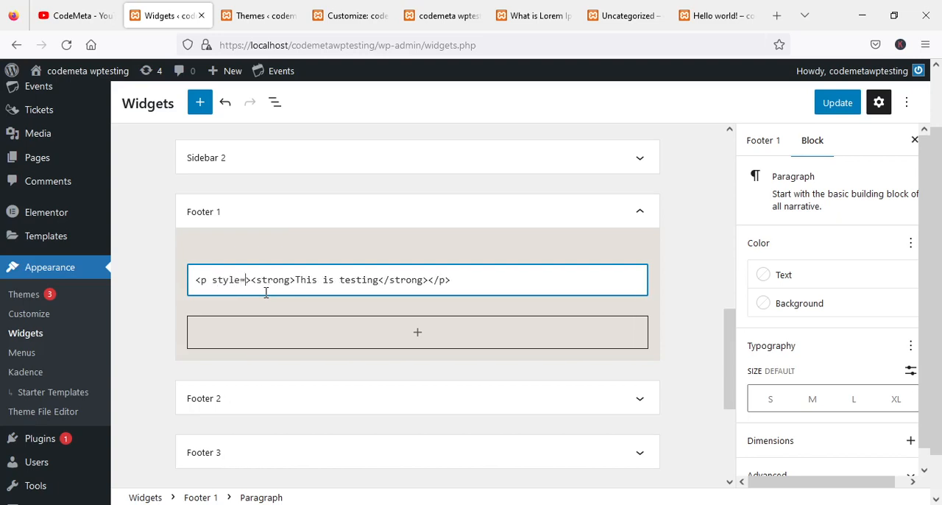
pyautogui.write('""')
pyautogui.write('color:')
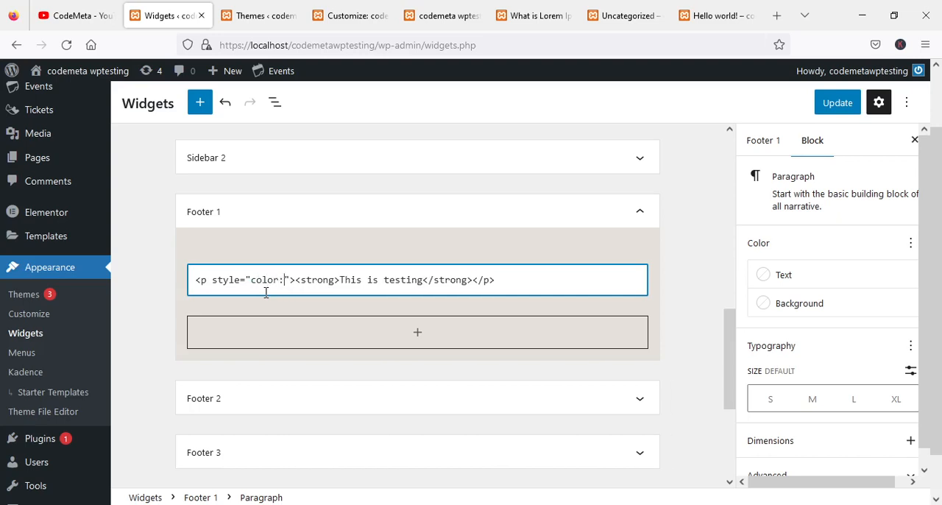
pyautogui.write('#fff')
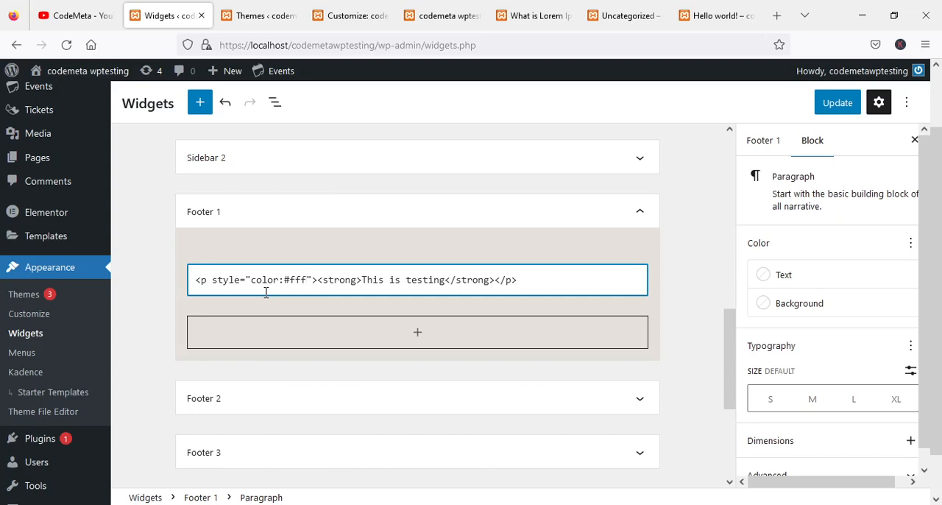
# Return the Footer 1 paragraph to visual editing and run Attempt Block Recovery on it.
pyautogui.click(271, 239)
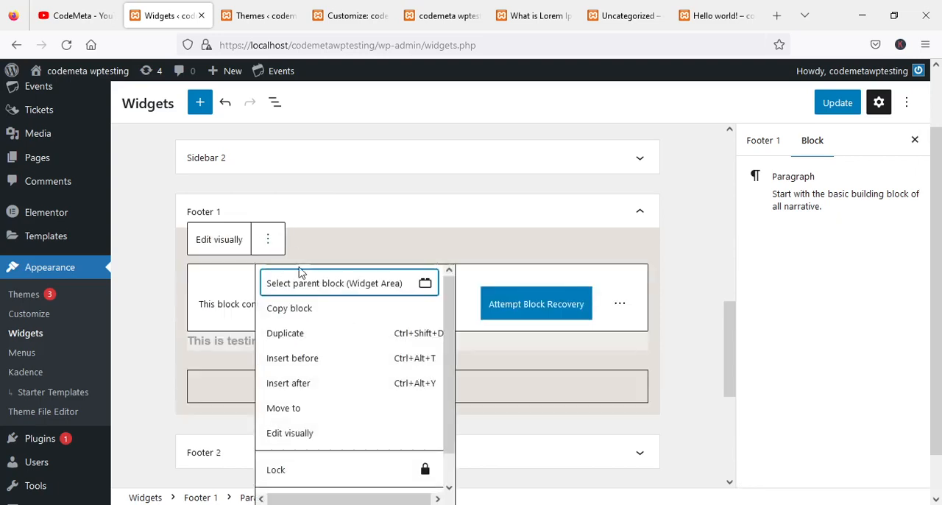
pyautogui.click(297, 436)
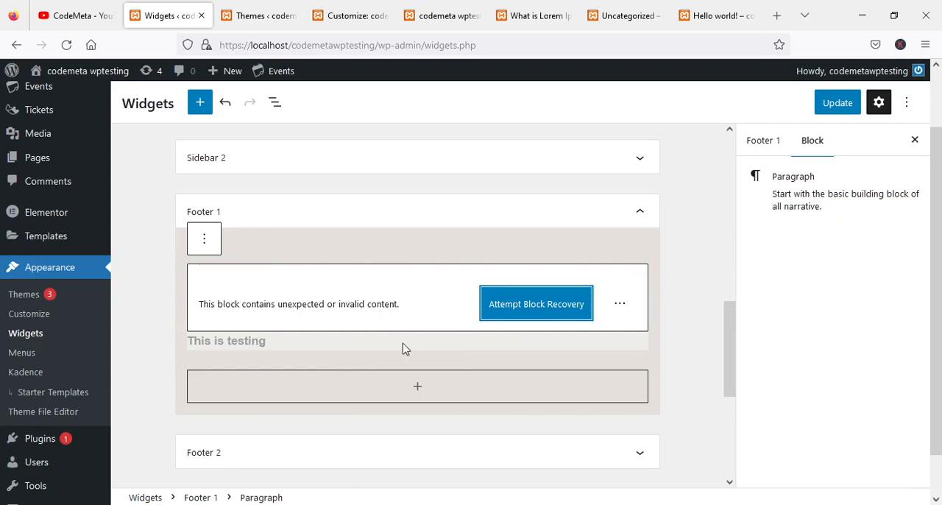
pyautogui.click(494, 311)
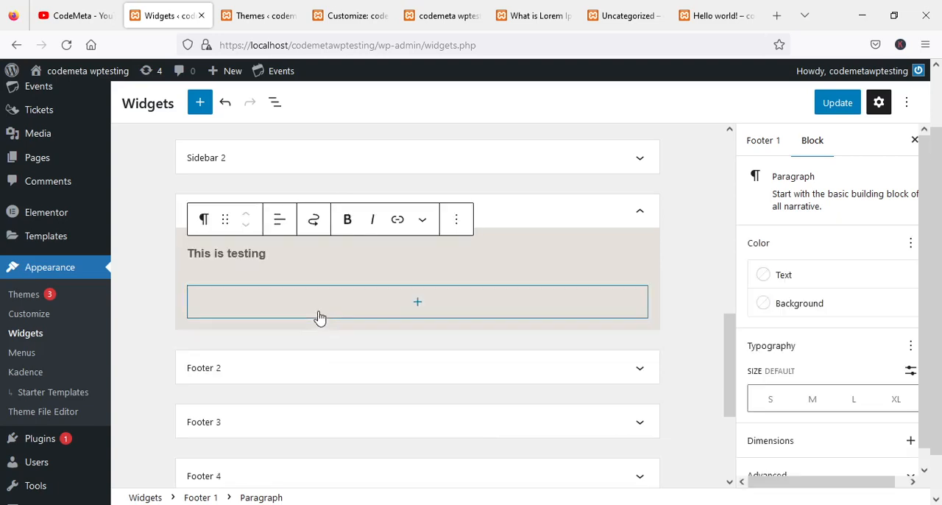
# Set the text color of the Footer 1 paragraph to the theme's Lighter Background color.
pyautogui.tripleClick(264, 254)
pyautogui.moveTo(232, 255); pyautogui.dragTo(160, 255)
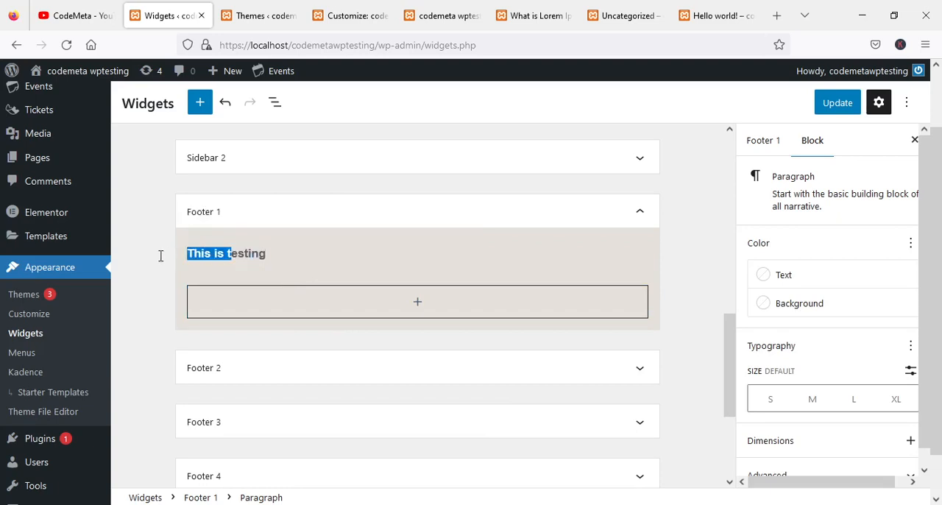
pyautogui.tripleClick(250, 253)
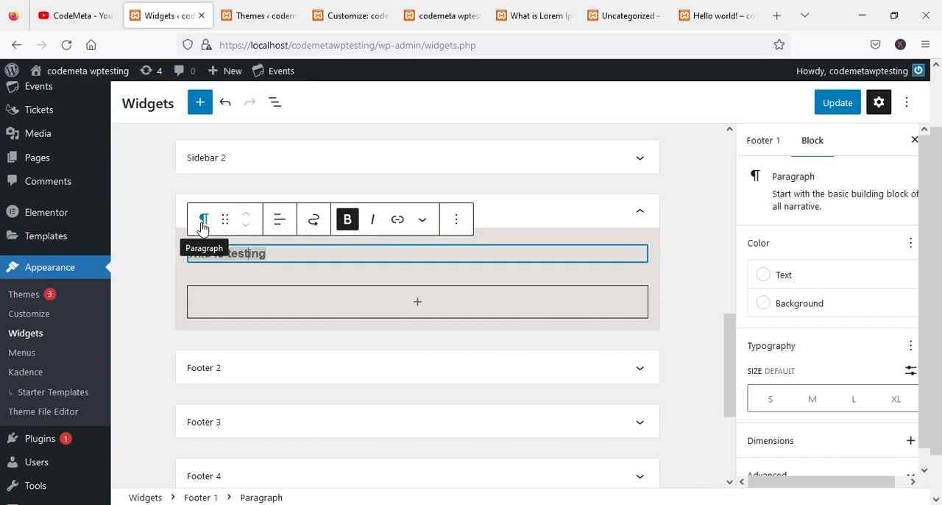
pyautogui.click(456, 220)
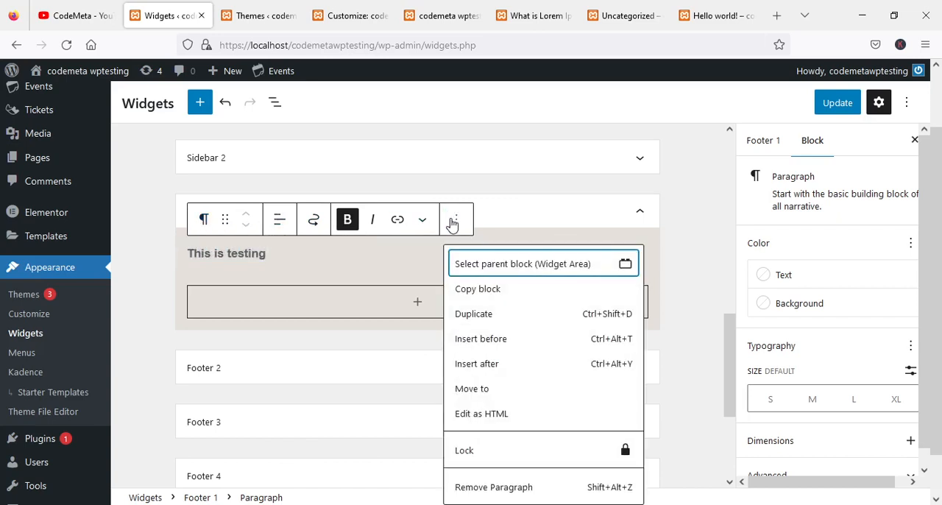
pyautogui.moveTo(249, 255); pyautogui.dragTo(228, 256)
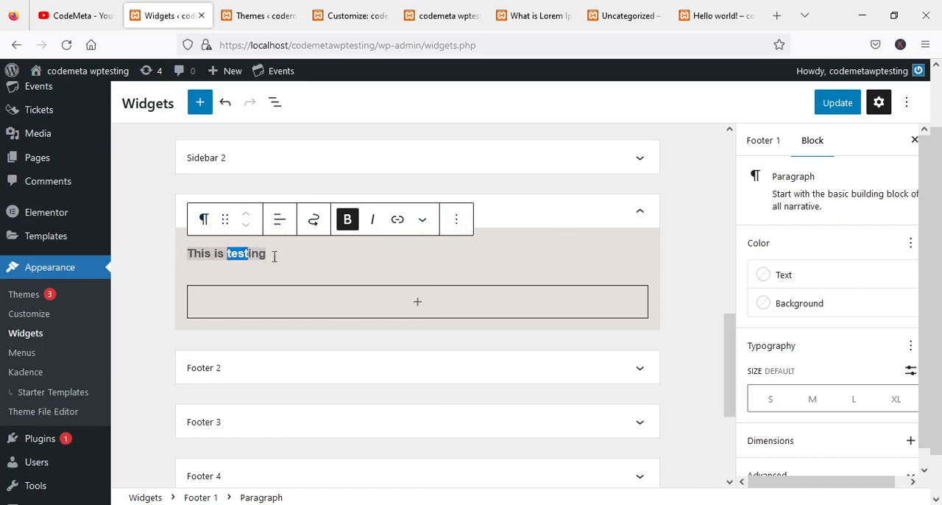
pyautogui.click(778, 275)
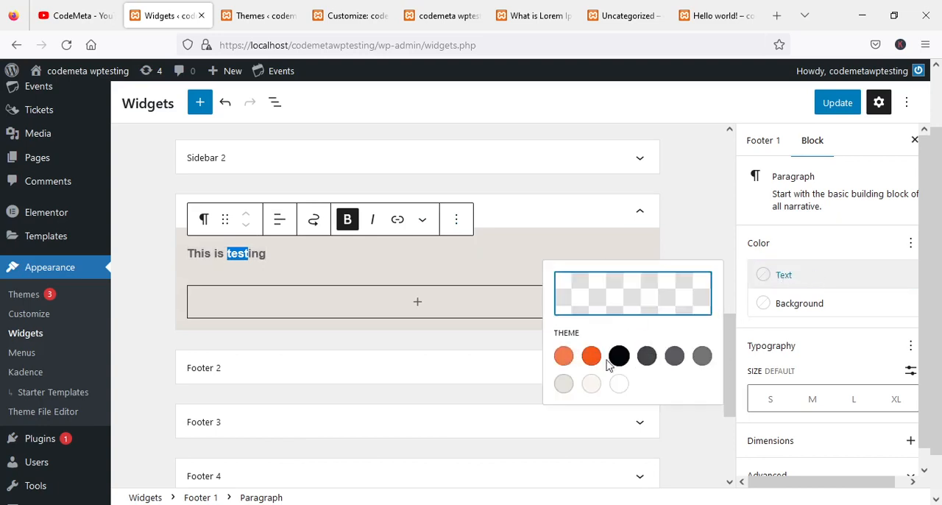
pyautogui.click(591, 383)
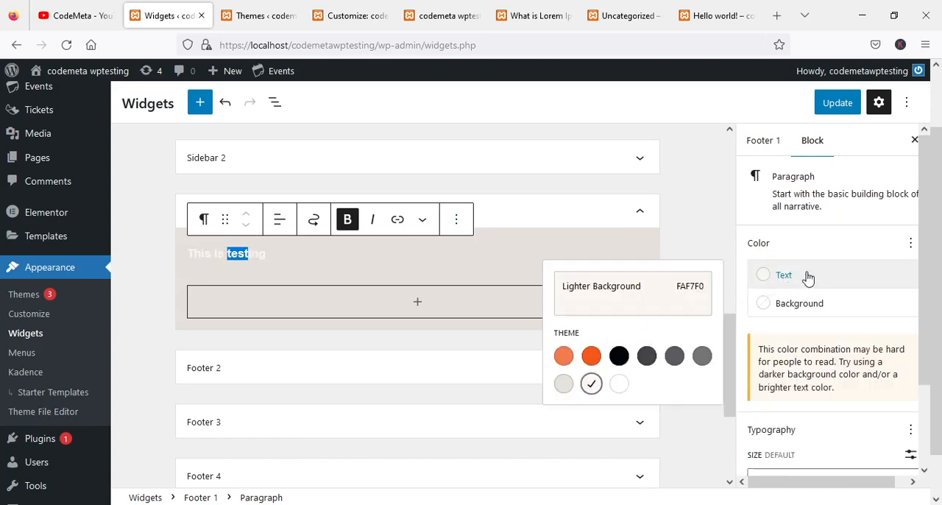
# Select the Footer 1 paragraph's text, review its color and typography settings, and deselect the text.
pyautogui.click(293, 256)
pyautogui.moveTo(294, 255); pyautogui.dragTo(200, 270)
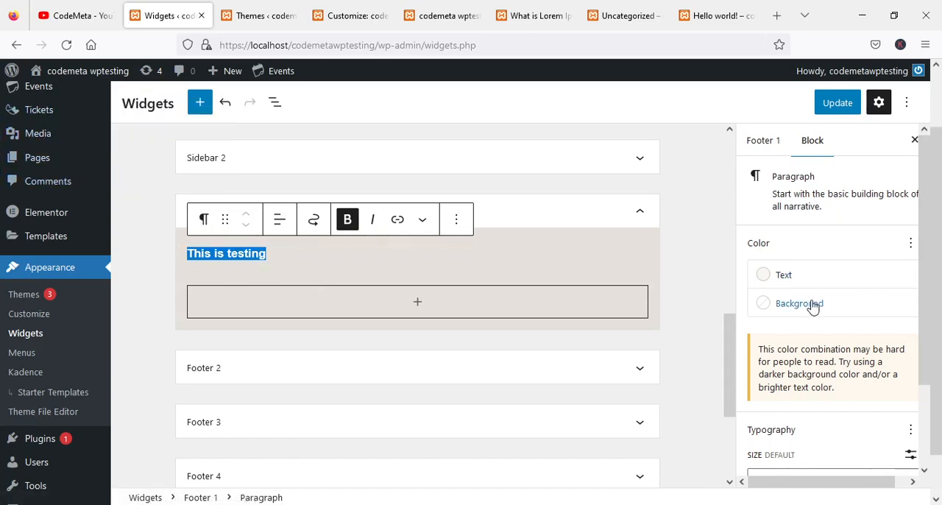
pyautogui.scroll(-2, 815, 323)
pyautogui.scroll(-1, 810, 335)
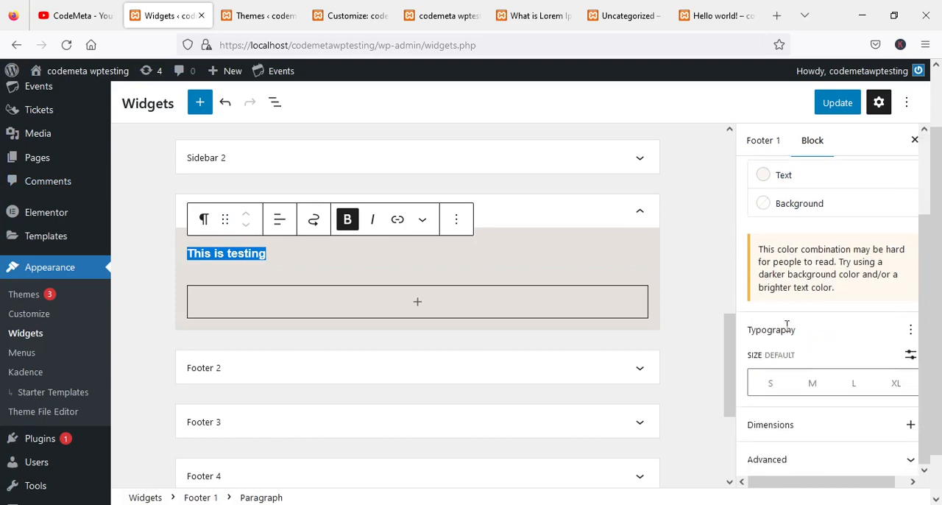
pyautogui.scroll(2, 786, 316)
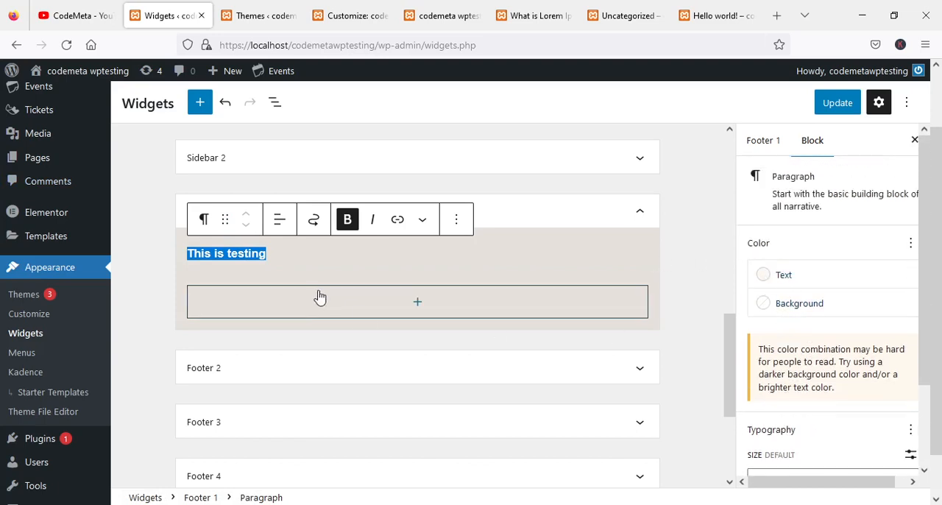
pyautogui.click(281, 259)
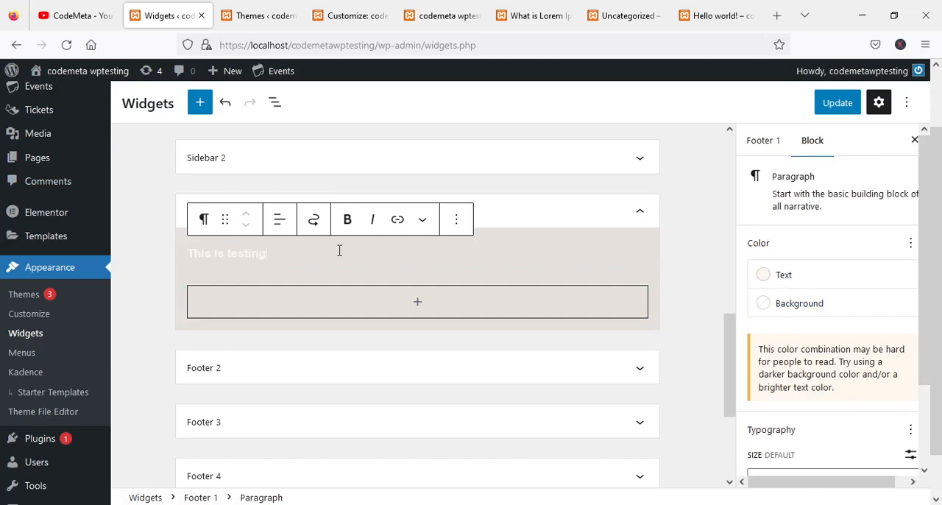
# Expand the Footer 2 widget area.
pyautogui.click(639, 368)
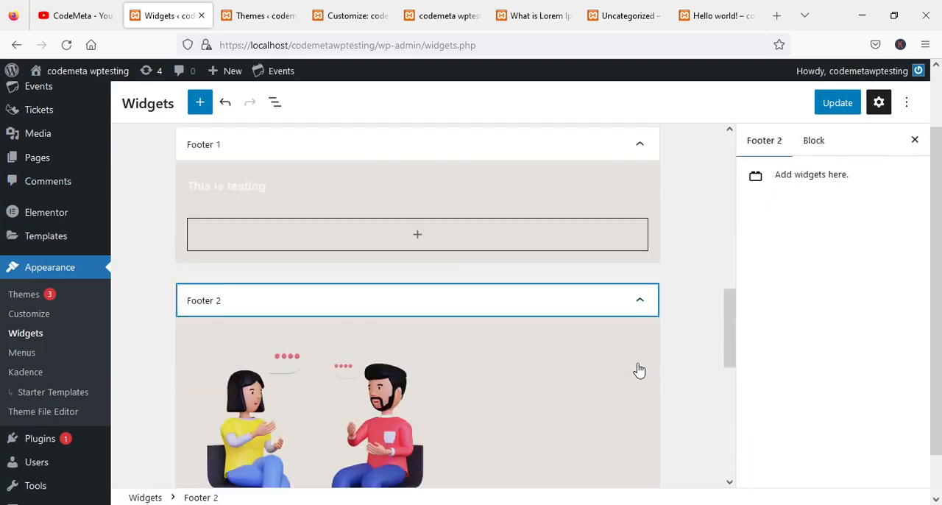
# Collapse the Footer 2 widget area and save the widget changes.
pyautogui.scroll(2, 331, 279)
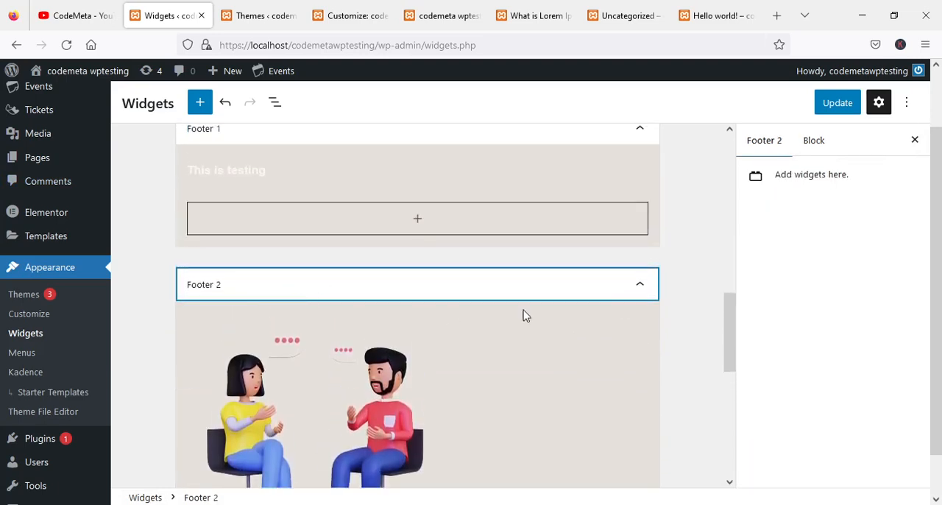
pyautogui.click(639, 285)
pyautogui.scroll(2, 389, 299)
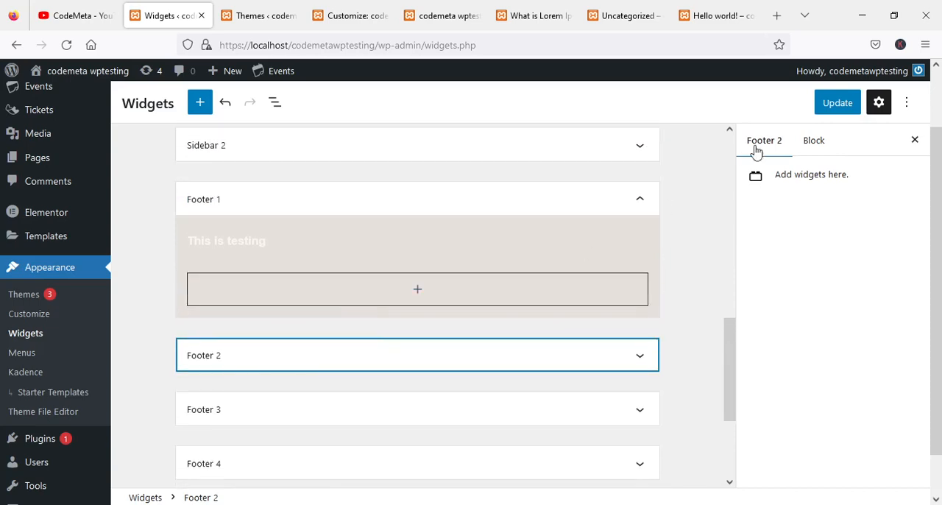
pyautogui.click(835, 102)
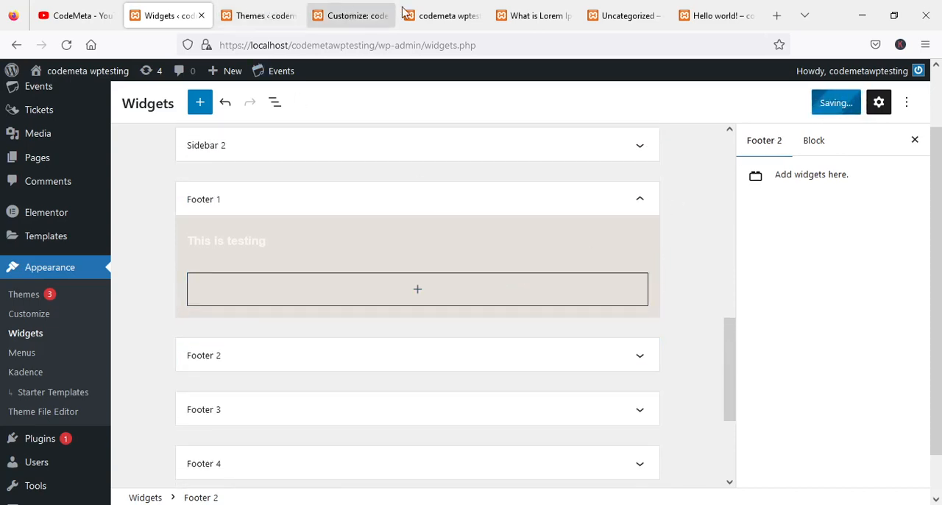
# Switch to the live site's home page and reload it to check the footer.
pyautogui.click(427, 16)
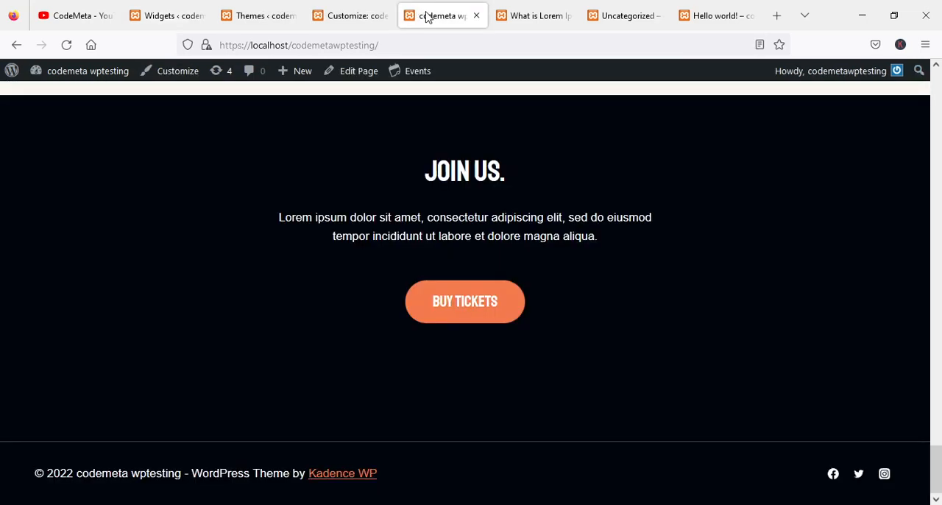
pyautogui.click(67, 44)
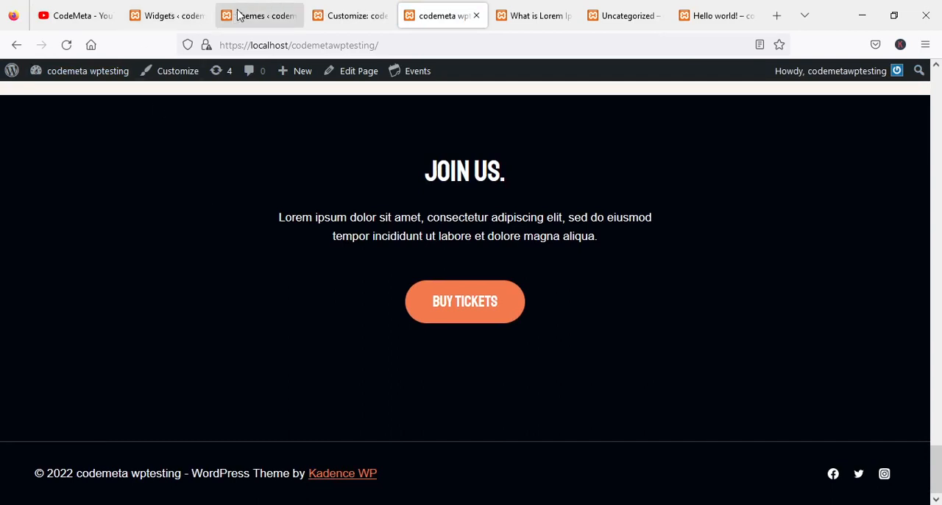
# Open the customizer's Footer section and examine the footer area in the page preview.
pyautogui.click(239, 15)
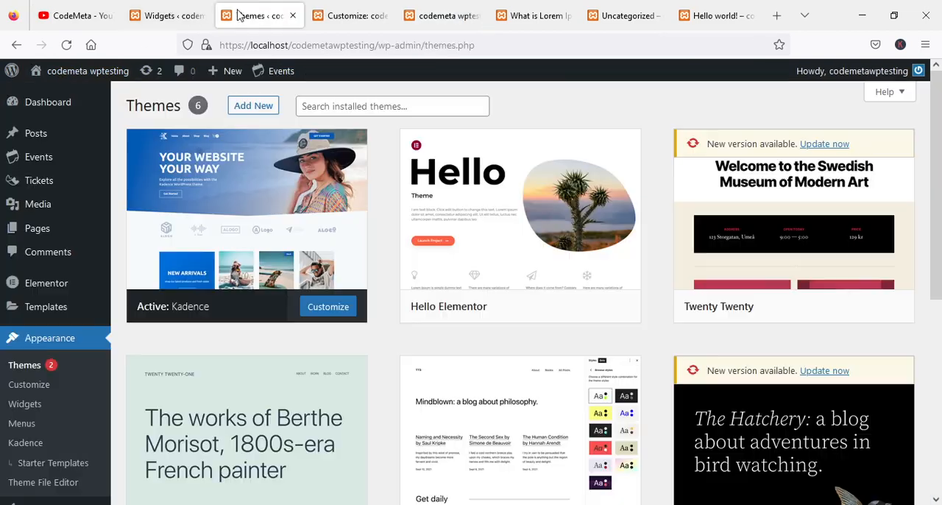
pyautogui.click(331, 15)
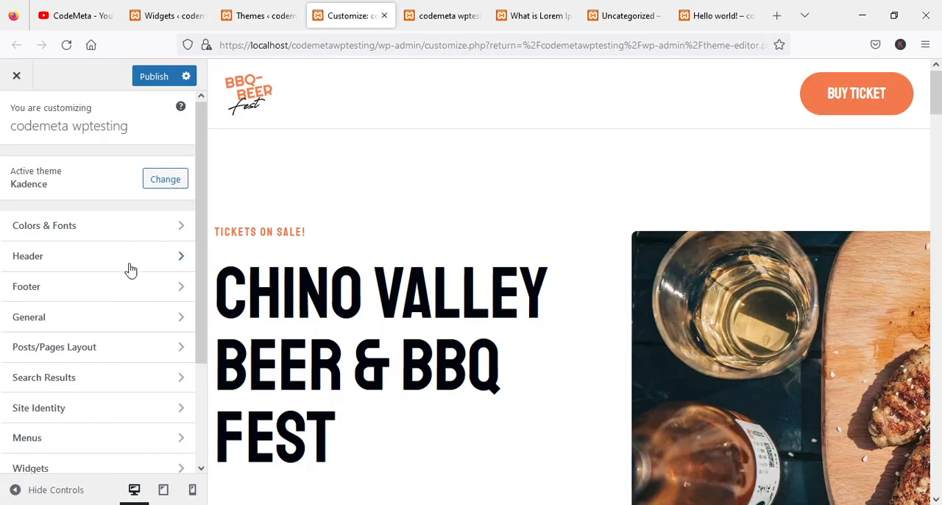
pyautogui.click(51, 287)
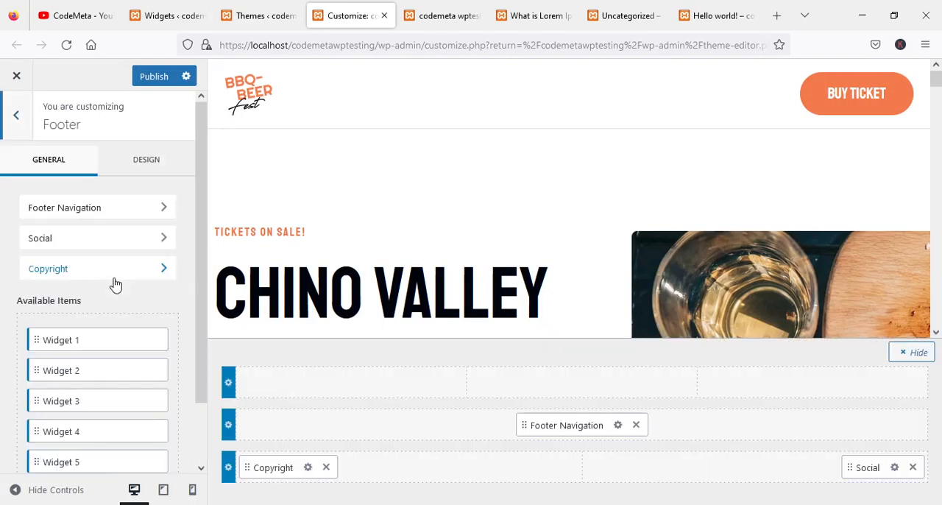
pyautogui.scroll(-10, 490, 244)
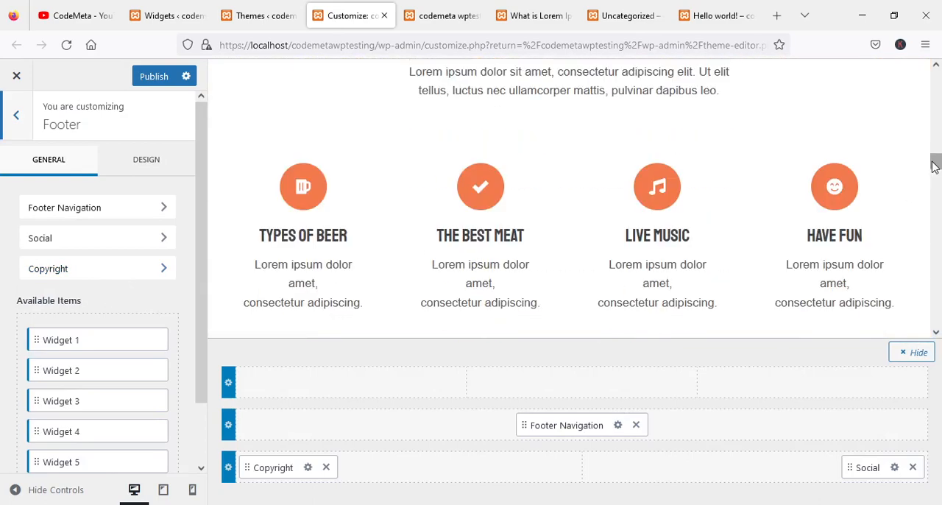
pyautogui.moveTo(935, 160); pyautogui.dragTo(933, 347)
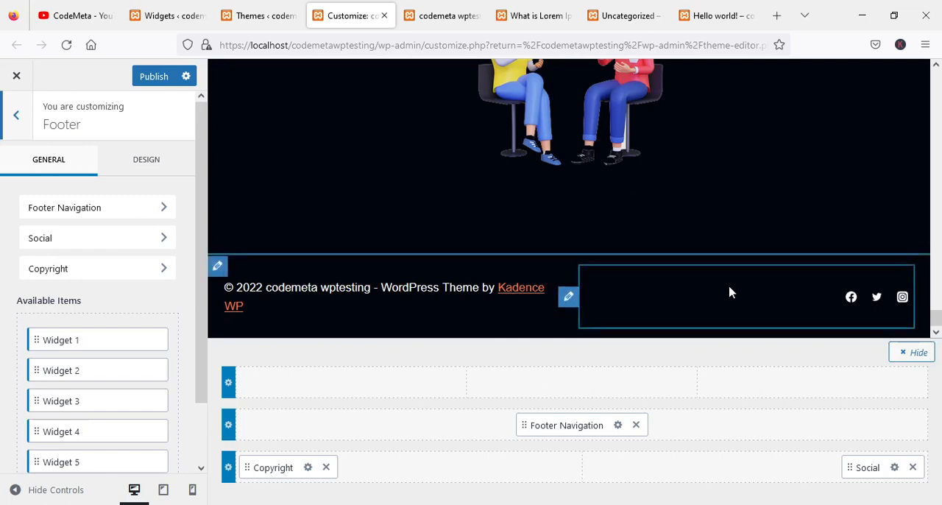
pyautogui.scroll(5, 470, 250)
pyautogui.scroll(-5, 457, 248)
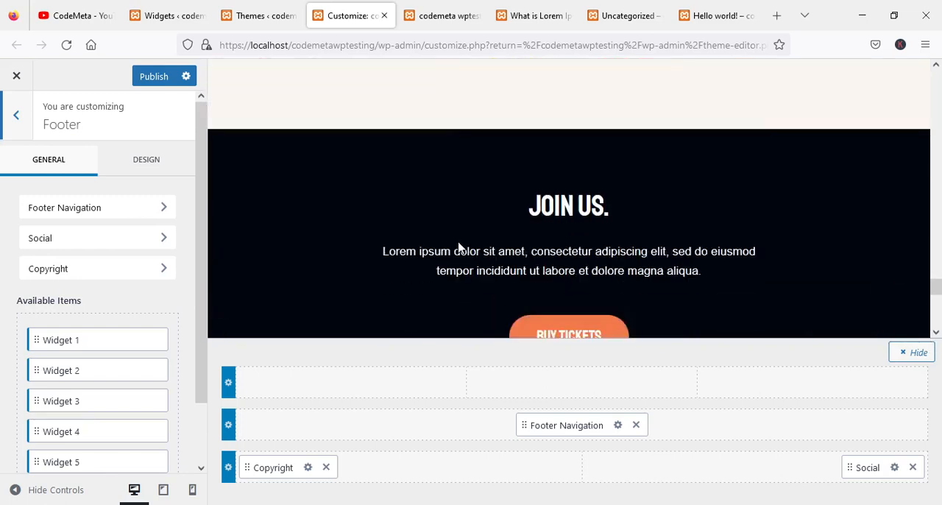
pyautogui.scroll(-3, 500, 239)
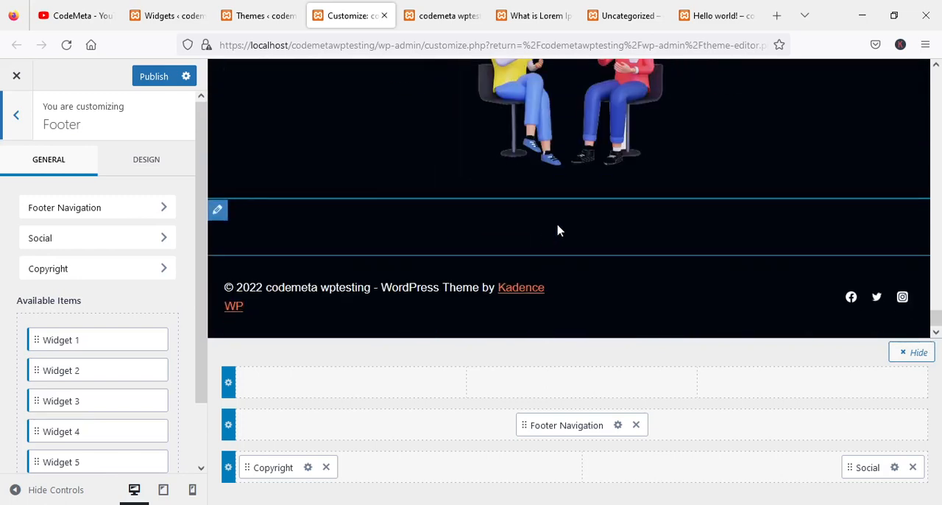
pyautogui.scroll(1, 397, 256)
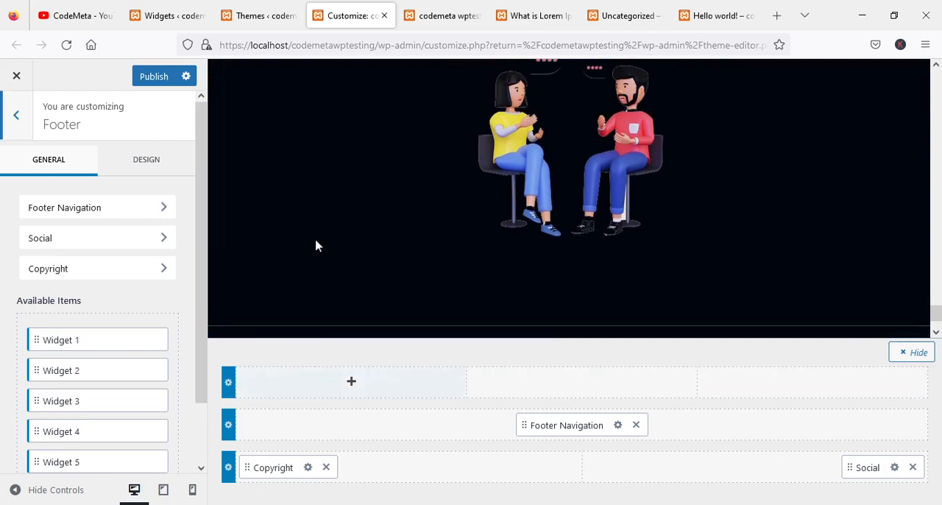
# Reload the customizer without keeping unsaved changes, reopen its Footer section, and compare the preview with the live site's footer.
pyautogui.click(67, 45)
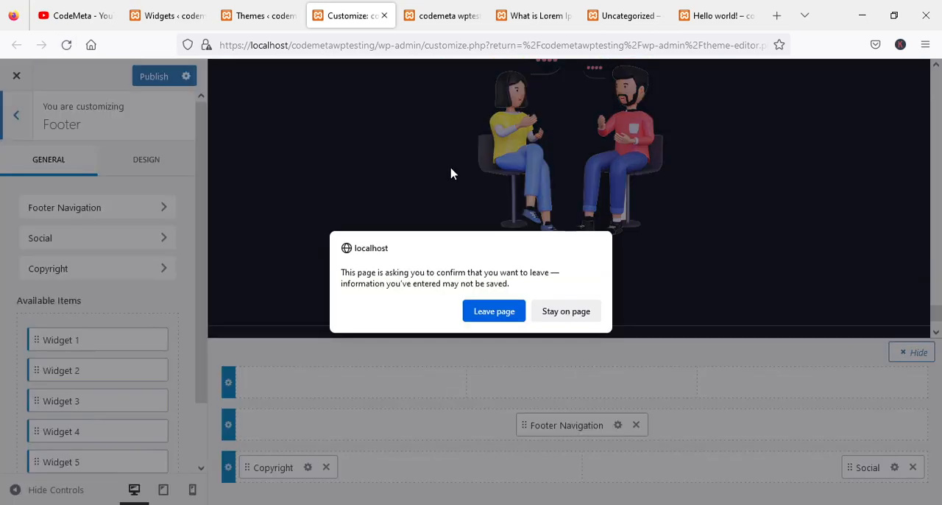
pyautogui.click(501, 321)
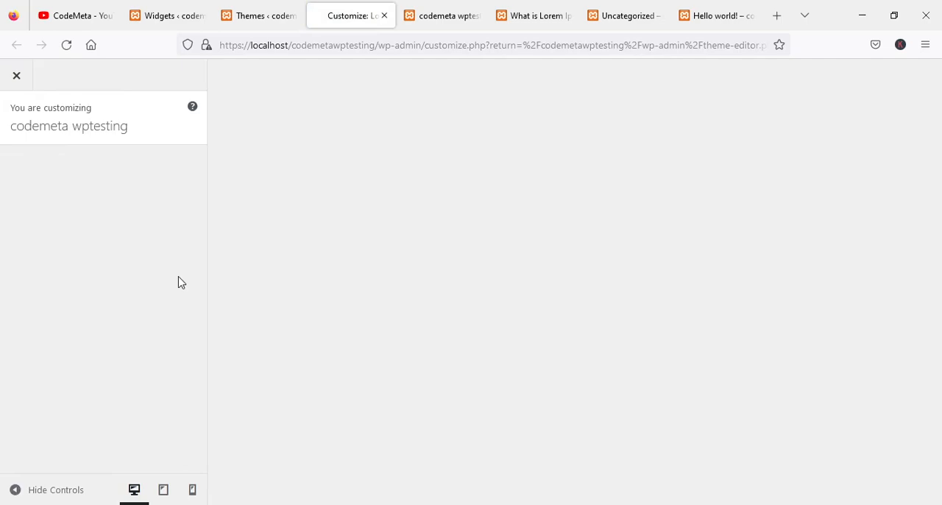
pyautogui.click(46, 168)
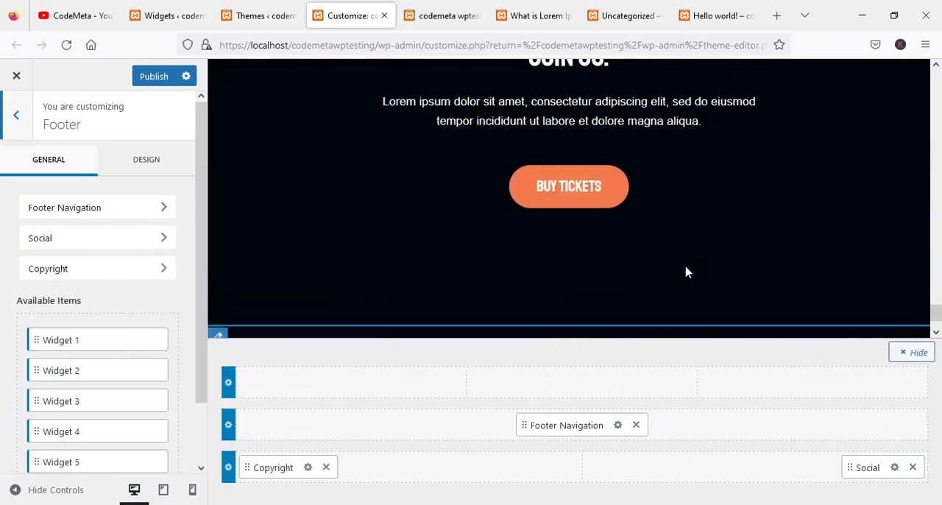
pyautogui.hotkey('ctrl', 'Tab')
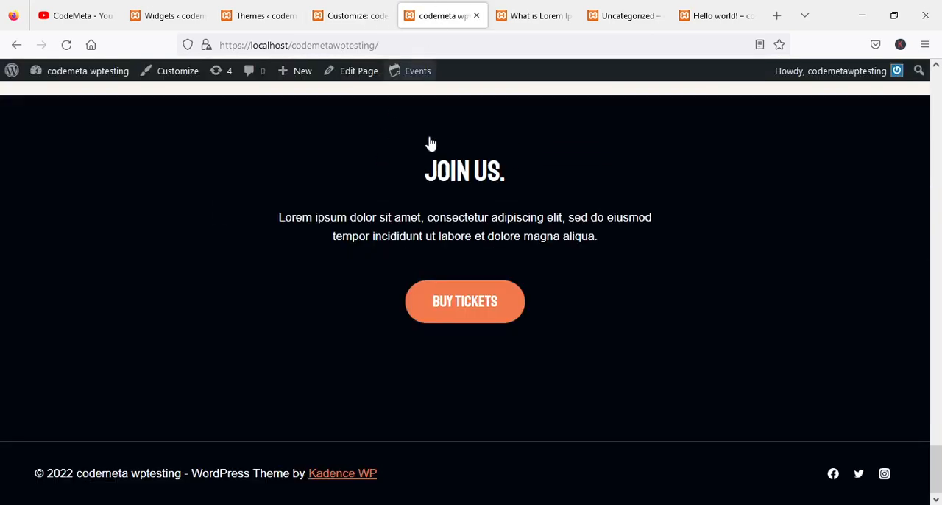
pyautogui.click(360, 14)
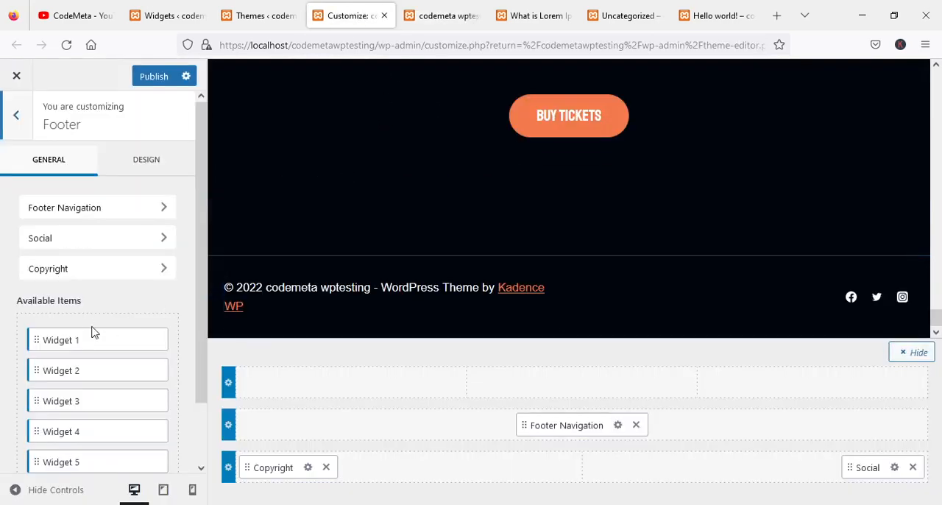
# Place Widget 1, Widget 2 and Widget 3 in the three columns of the footer's top row, in that order.
pyautogui.moveTo(58, 341); pyautogui.dragTo(278, 384)
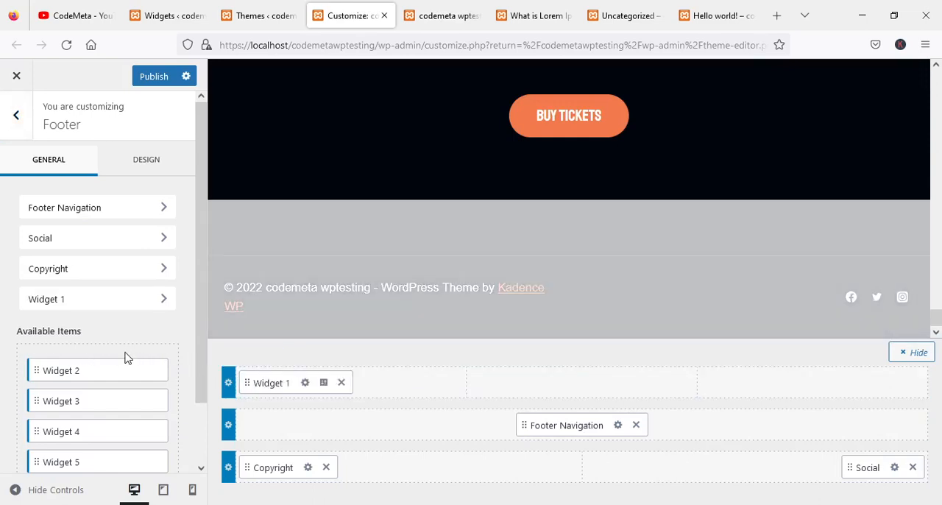
pyautogui.moveTo(63, 370); pyautogui.dragTo(479, 388)
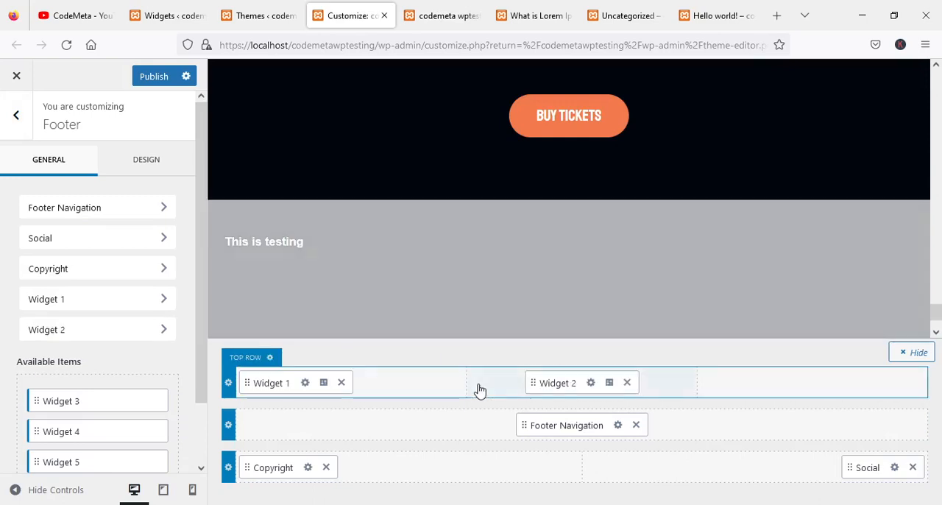
pyautogui.moveTo(55, 406); pyautogui.dragTo(715, 391)
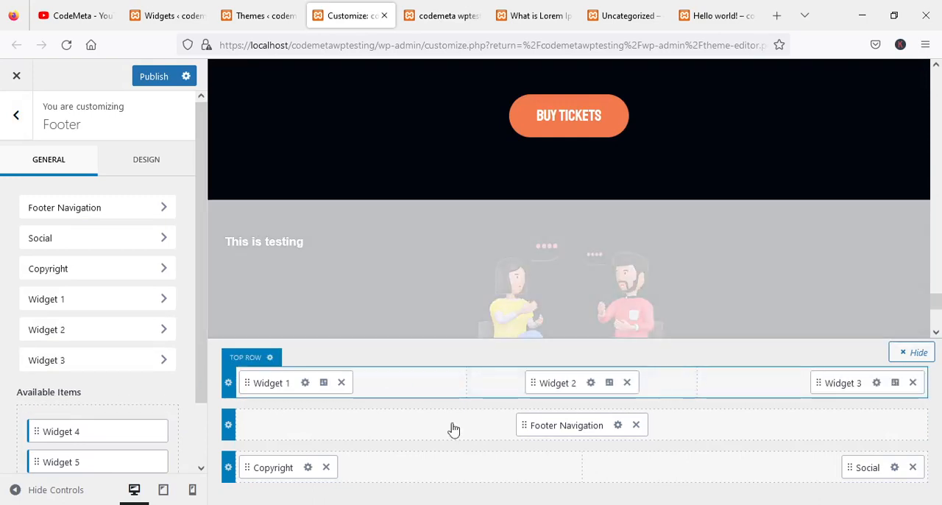
# Open the footer top row's settings, try four columns, and set the row to two columns.
pyautogui.click(228, 385)
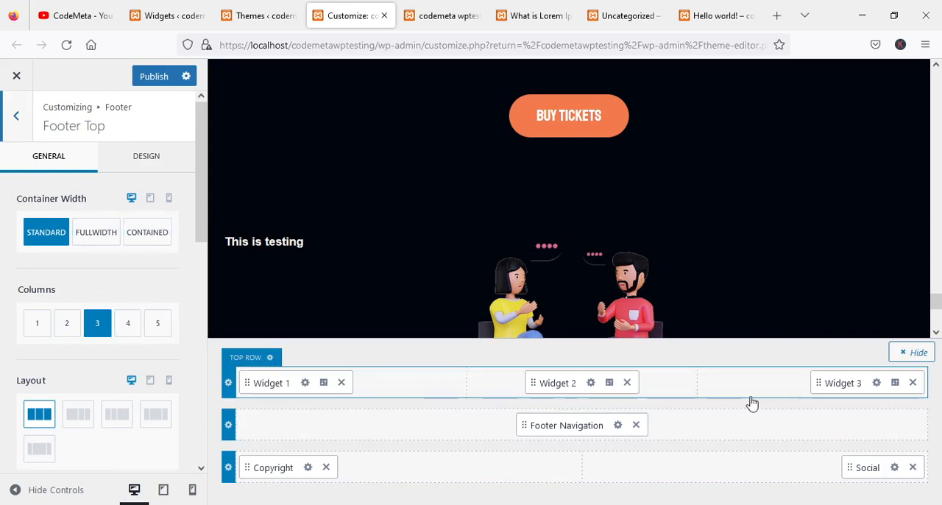
pyautogui.click(129, 322)
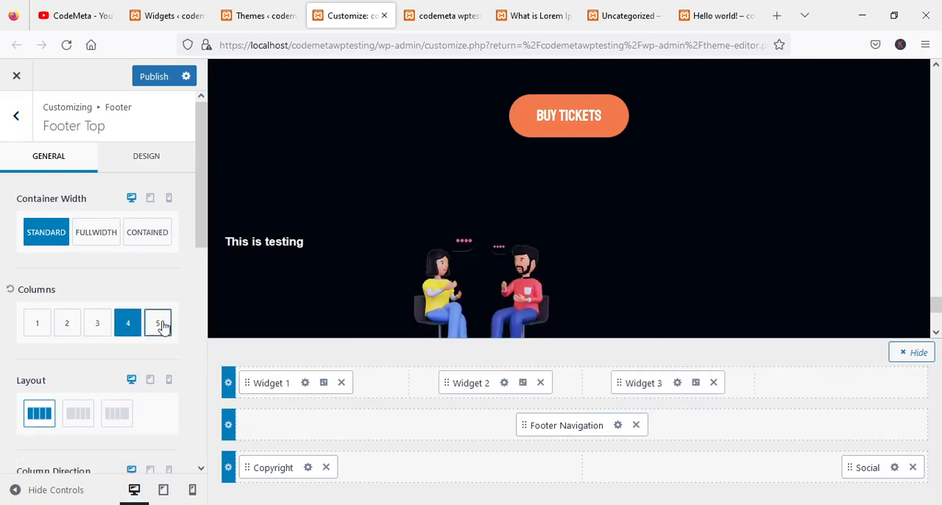
pyautogui.click(70, 323)
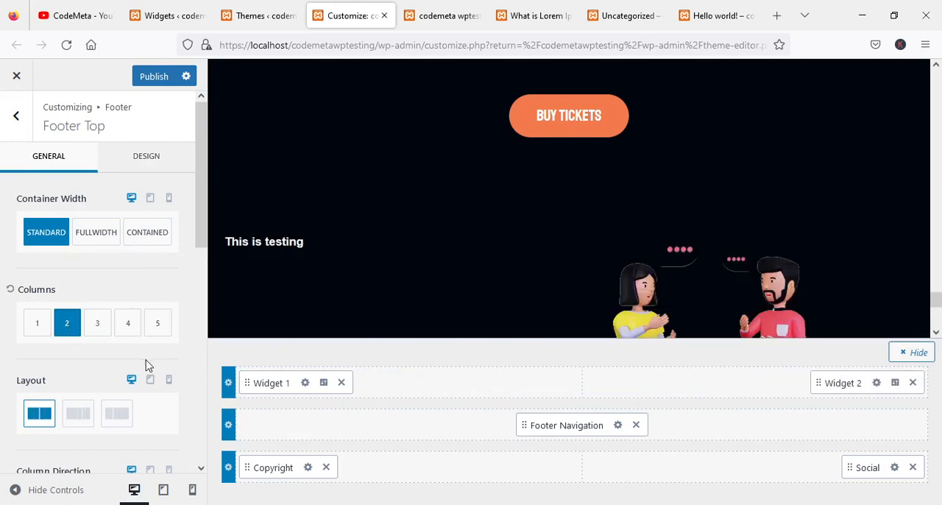
# Try the two unequal column layouts for the footer top row and restore the equal-width layout.
pyautogui.click(73, 418)
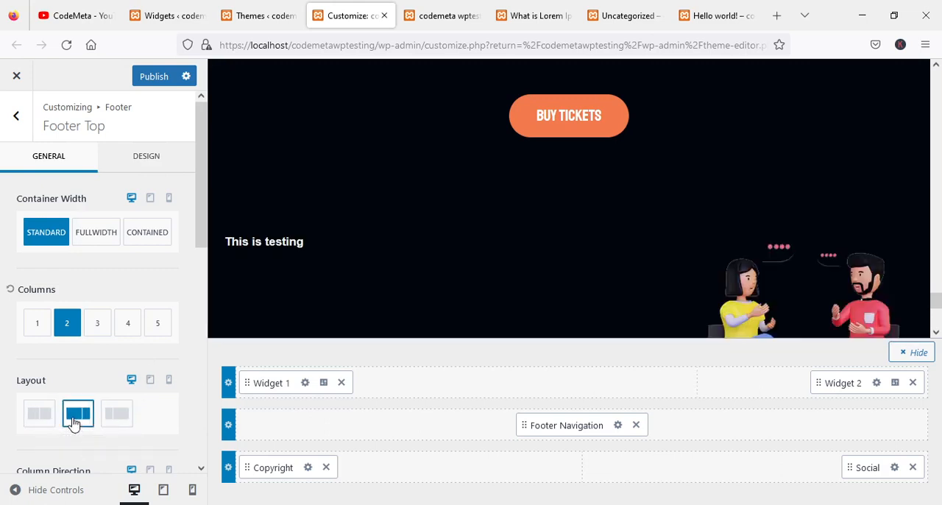
pyautogui.click(118, 417)
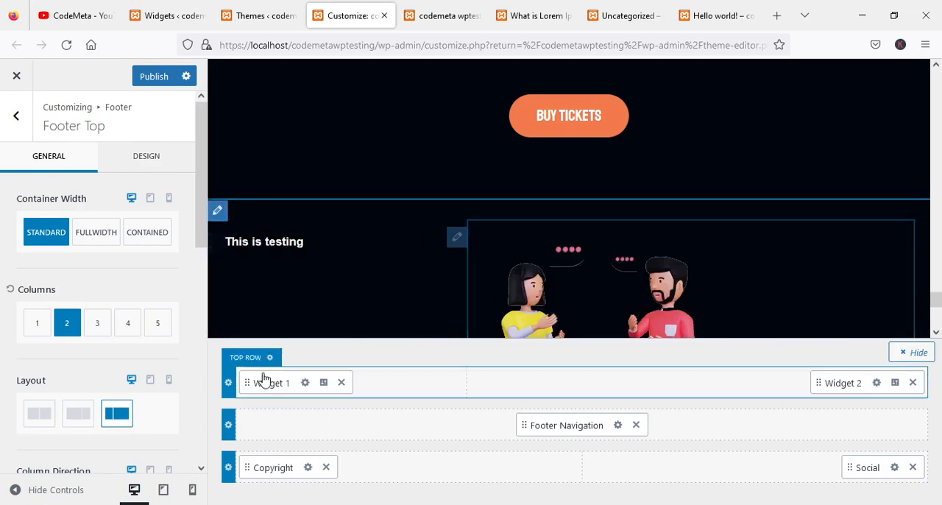
pyautogui.click(39, 413)
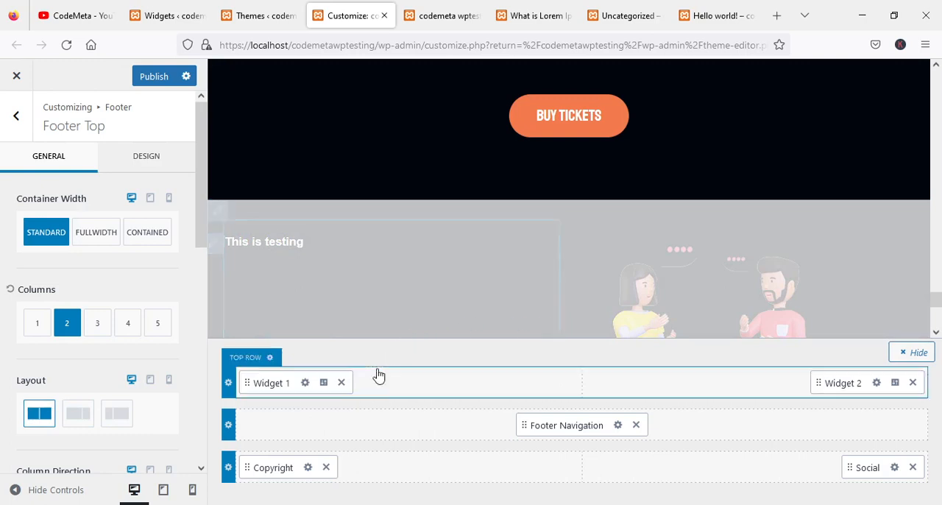
# Try the Column direction for the footer top row's items and return it to Row.
pyautogui.scroll(-2, 129, 379)
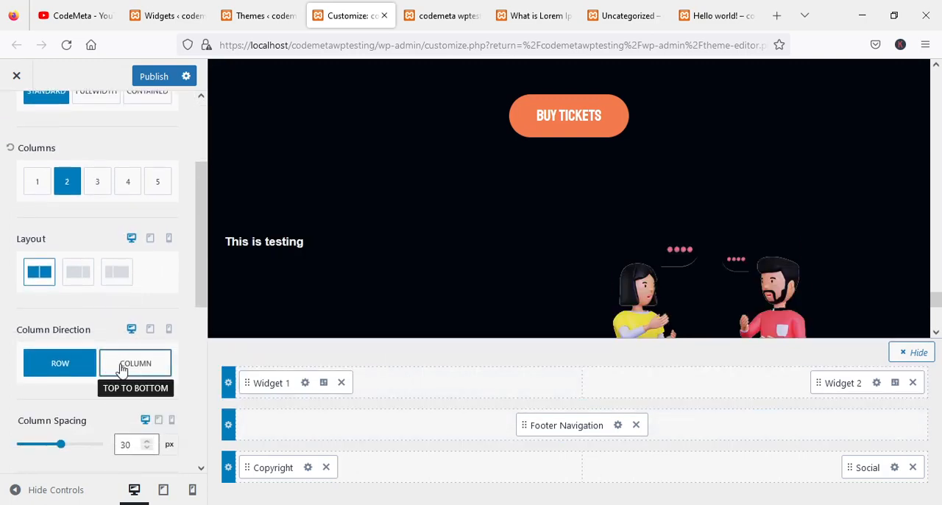
pyautogui.click(122, 367)
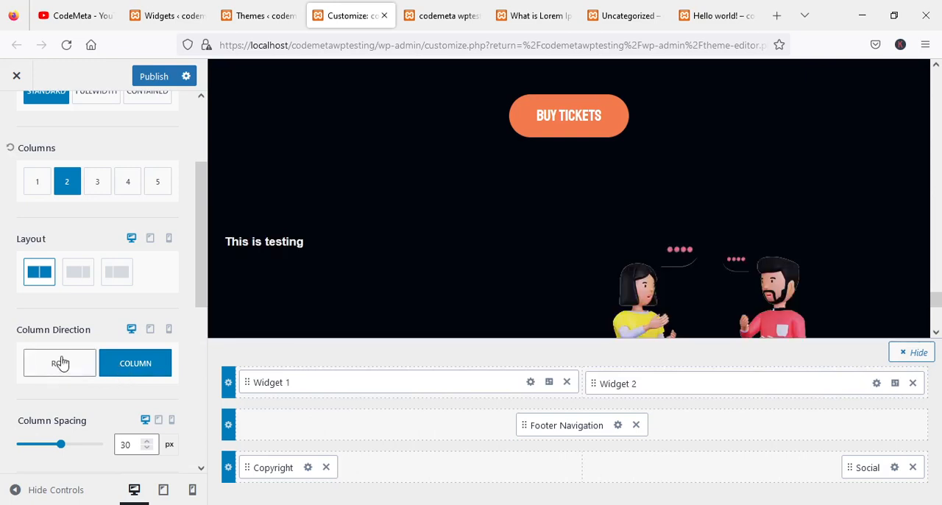
pyautogui.click(41, 363)
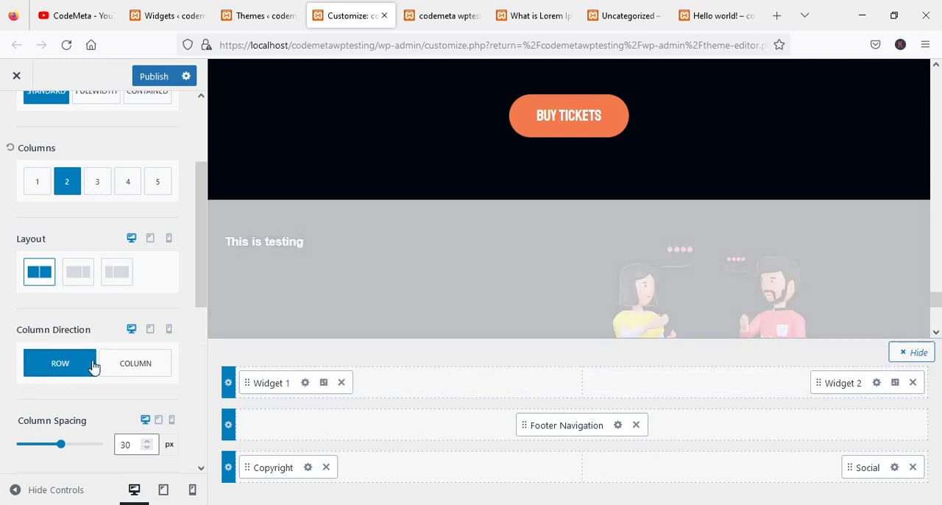
# Review the footer top row's spacing, minimum height and link style settings, and publish the footer changes.
pyautogui.scroll(-1, 88, 406)
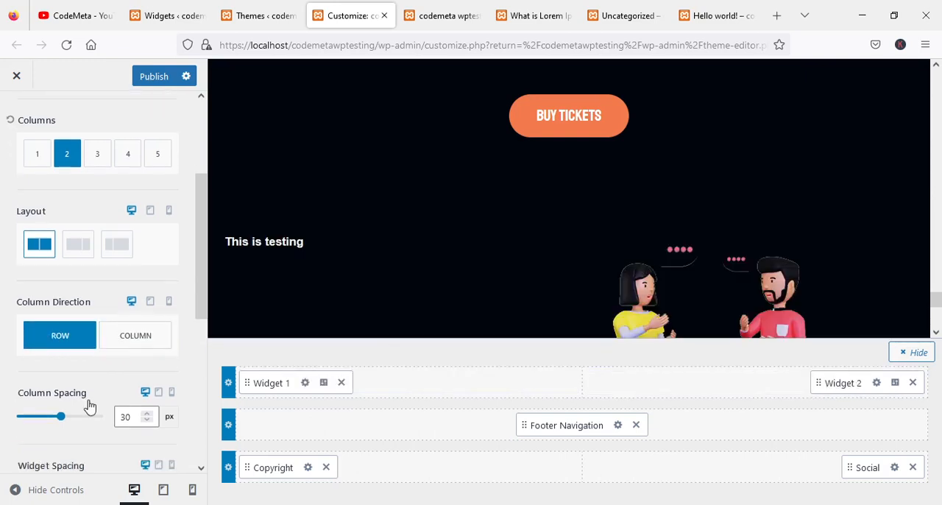
pyautogui.scroll(-1, 88, 406)
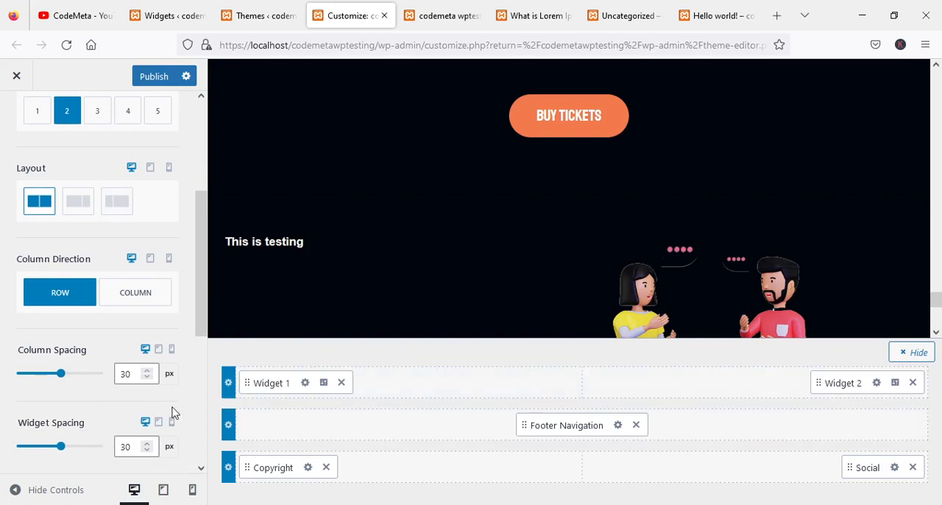
pyautogui.scroll(-3, 164, 402)
pyautogui.scroll(-3, 126, 342)
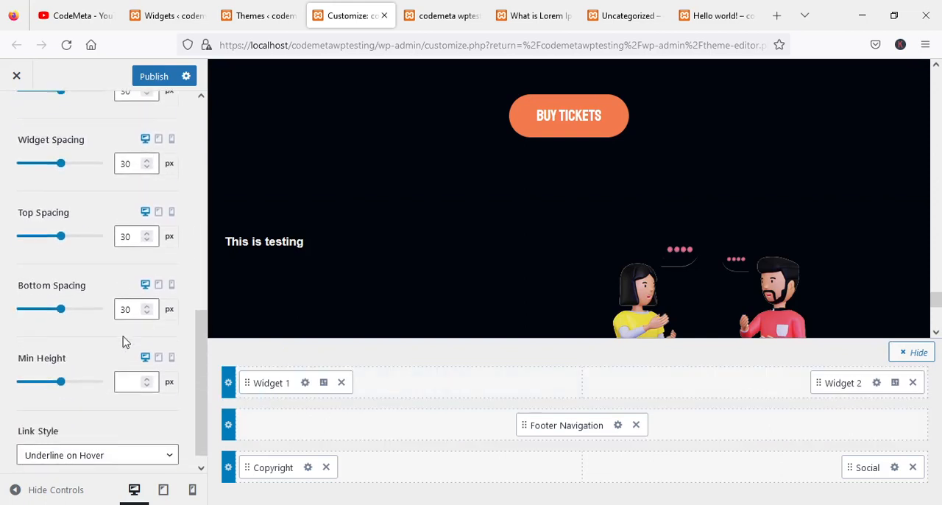
pyautogui.scroll(-1, 137, 353)
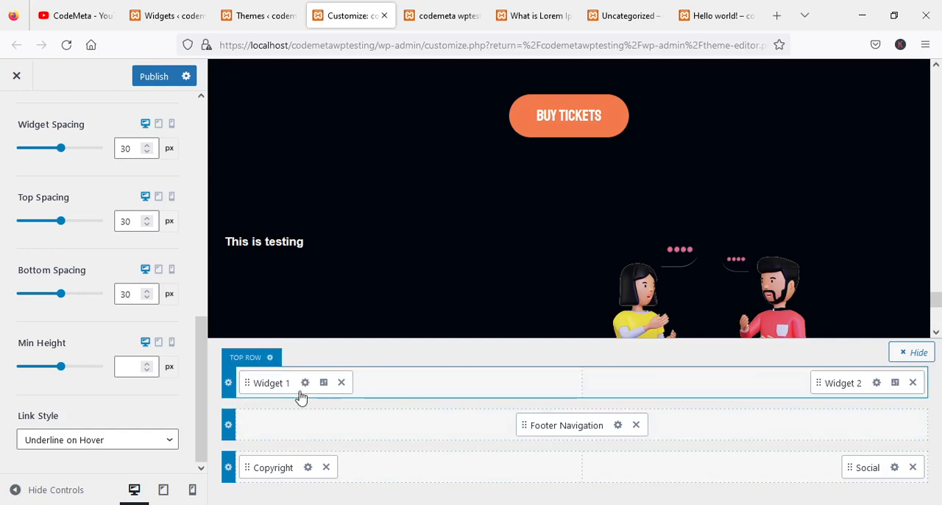
pyautogui.click(153, 79)
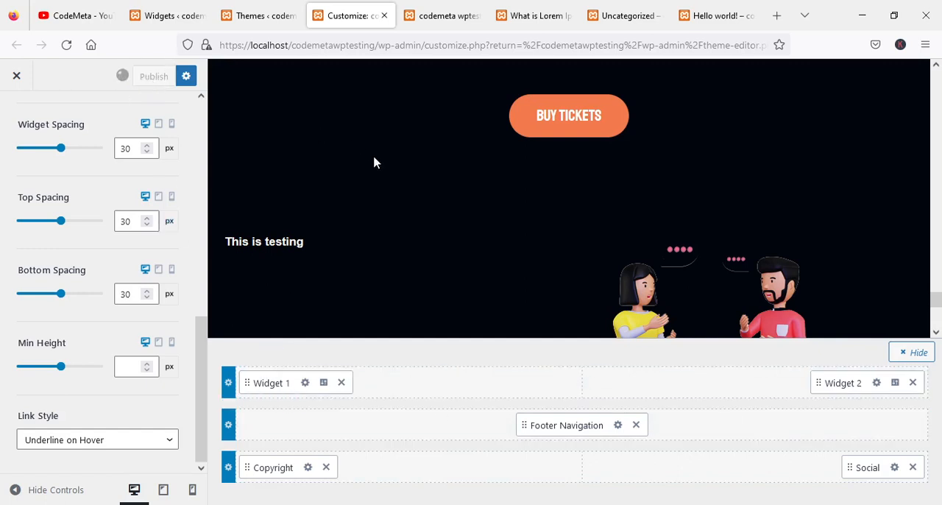
# Reload the live homepage and check the published footer's text widget, image and bottom row.
pyautogui.click(432, 15)
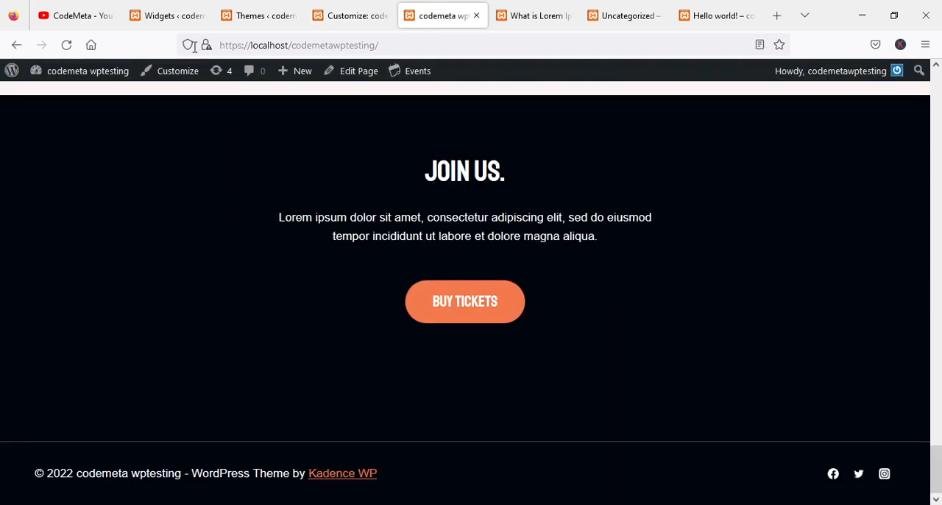
pyautogui.click(67, 45)
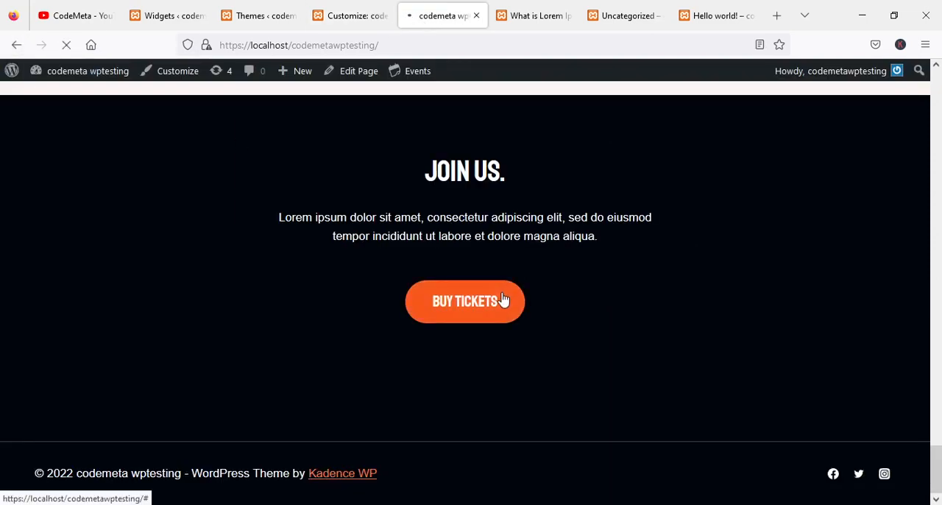
pyautogui.scroll(-4, 486, 301)
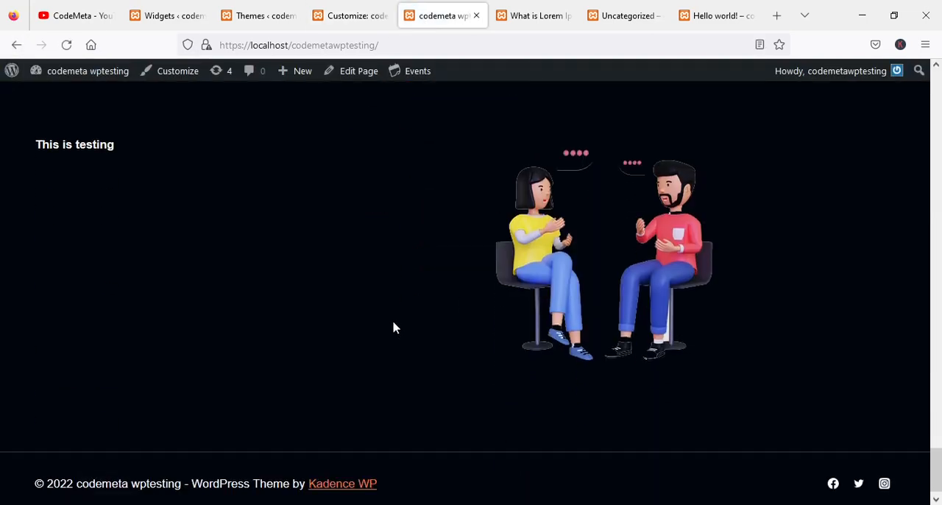
pyautogui.moveTo(59, 144); pyautogui.dragTo(93, 144)
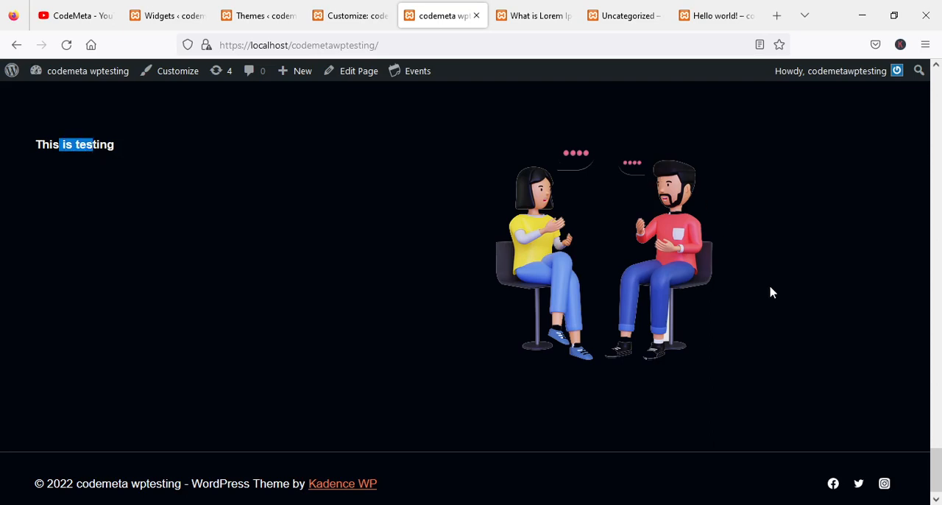
pyautogui.scroll(2, 771, 292)
pyautogui.scroll(-2, 771, 292)
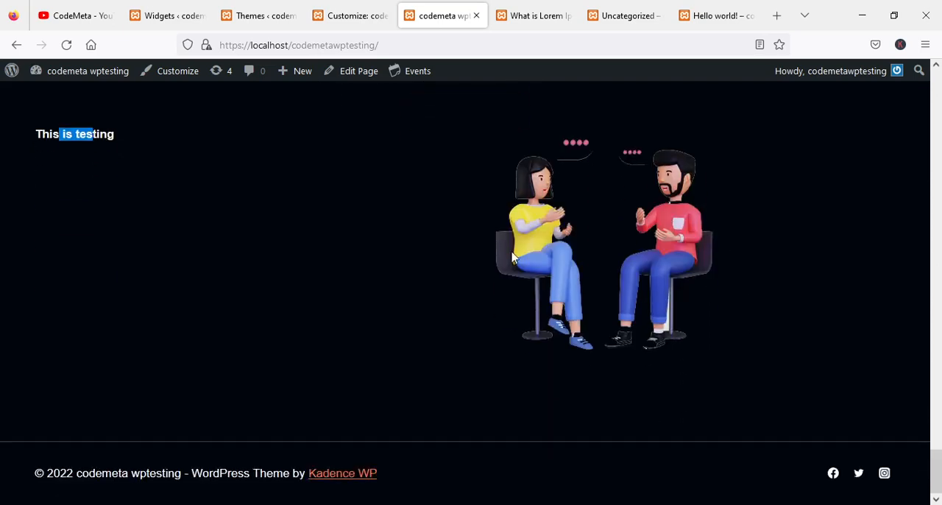
pyautogui.scroll(2, 466, 277)
pyautogui.click(441, 262)
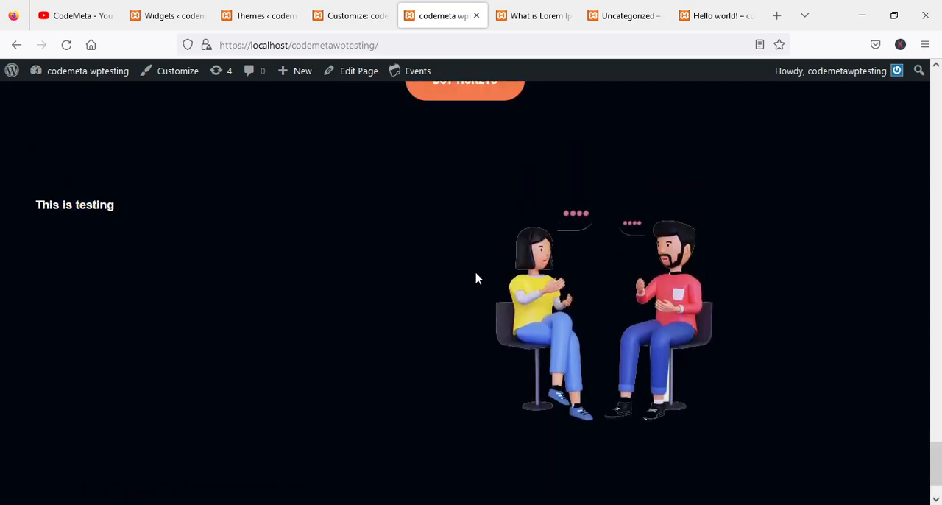
# Return to the customizer and go back from the footer top row's settings to the Footer overview.
pyautogui.click(259, 16)
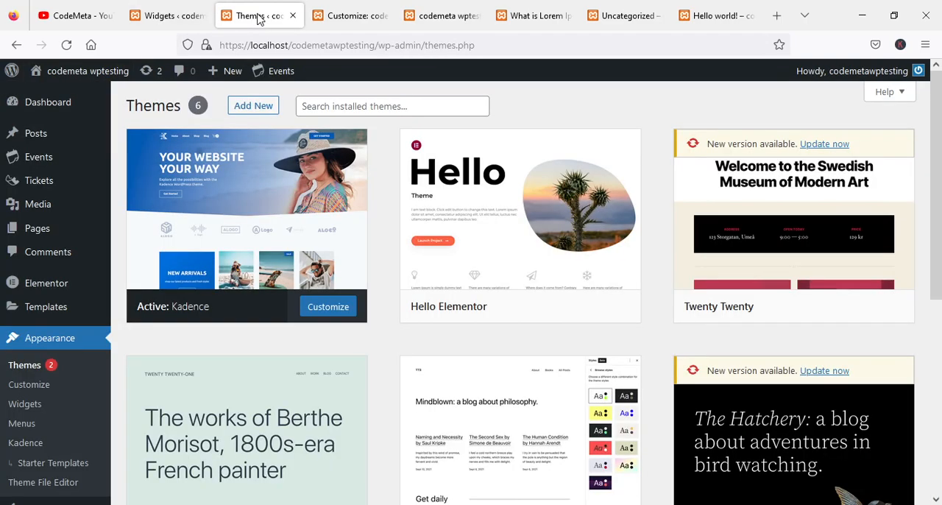
pyautogui.click(352, 16)
pyautogui.scroll(5, 93, 294)
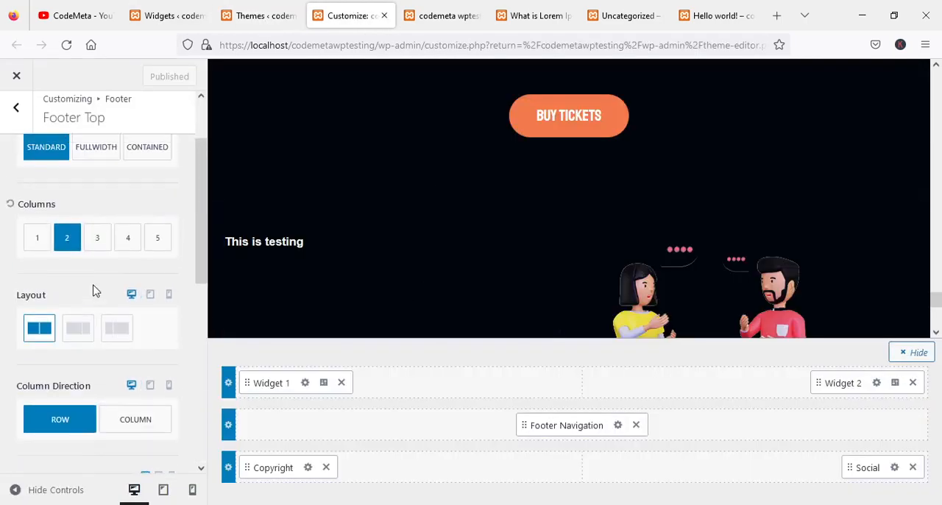
pyautogui.click(17, 115)
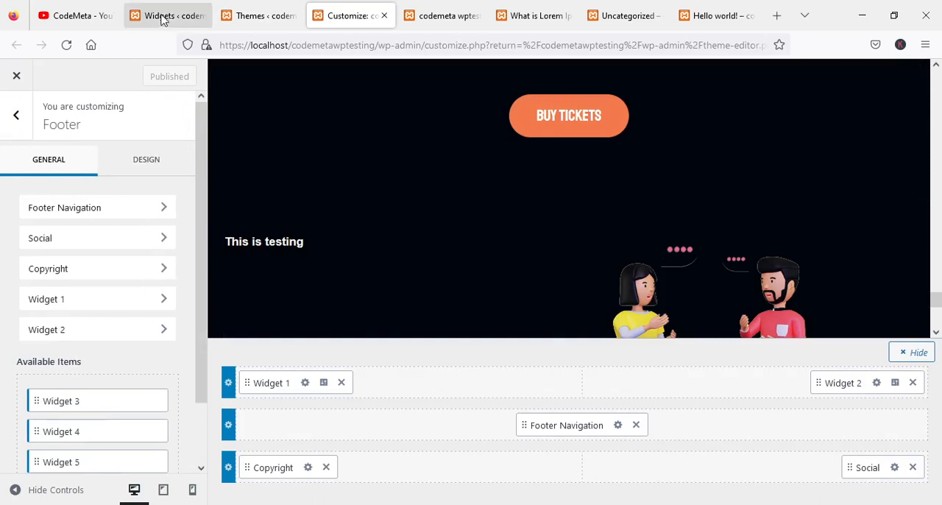
# Switch to the Widgets page, expand the Inactive widgets area and look through its blocks.
pyautogui.click(166, 15)
pyautogui.scroll(-4, 521, 311)
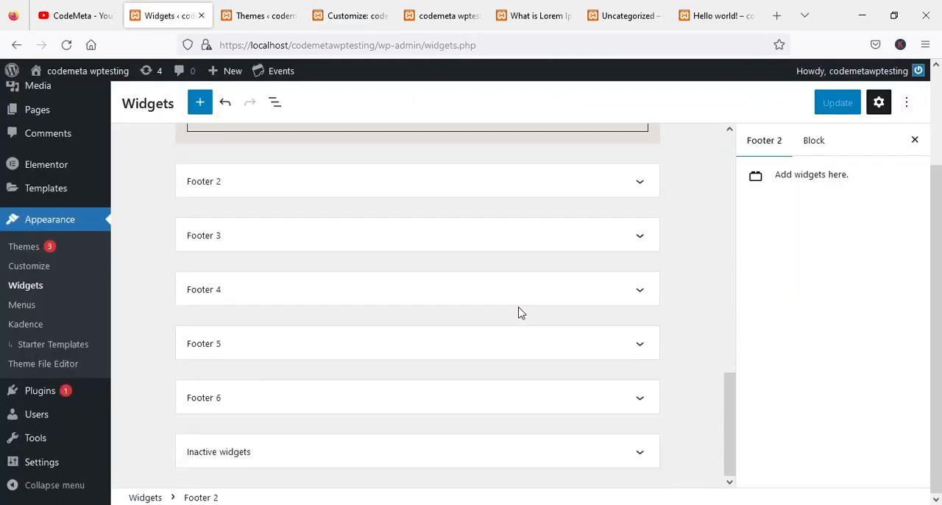
pyautogui.click(624, 450)
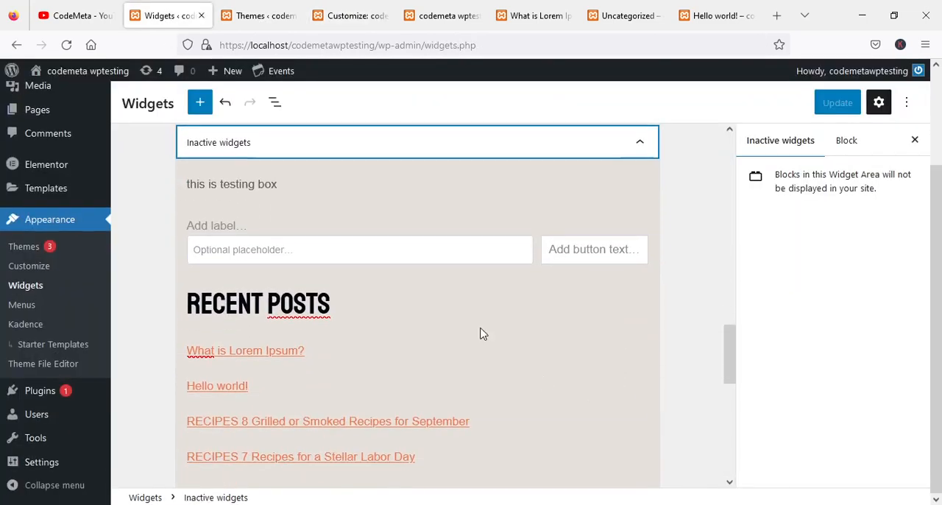
pyautogui.scroll(-3, 484, 330)
pyautogui.scroll(2, 484, 331)
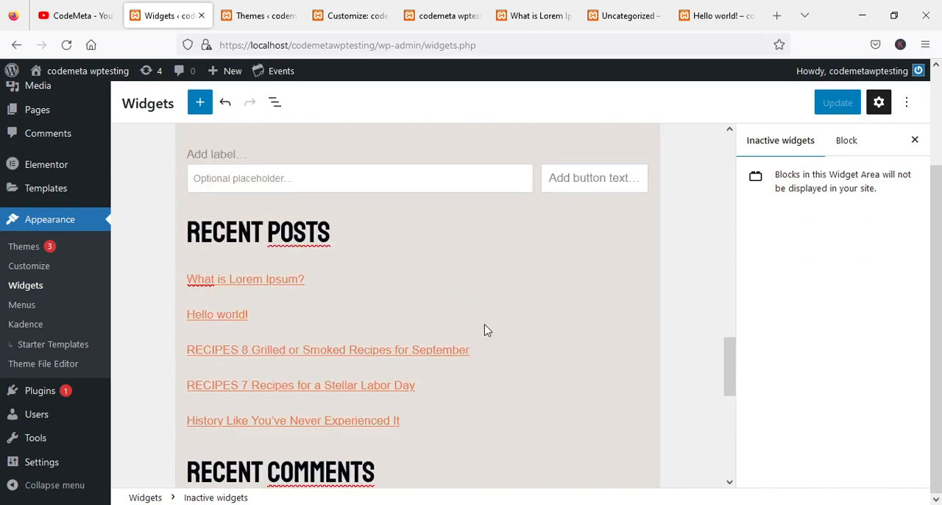
pyautogui.scroll(1, 484, 330)
pyautogui.scroll(2, 485, 332)
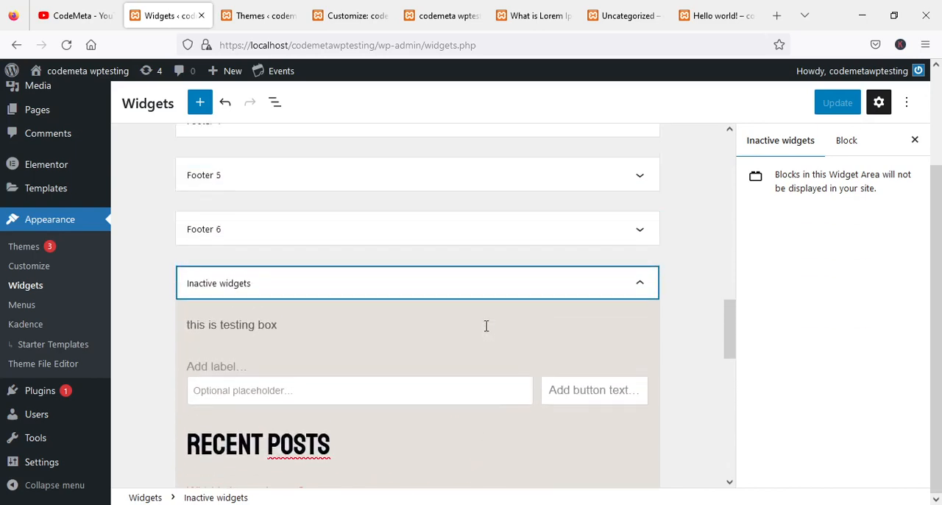
# View the block options of the "this is testing box" paragraph in Inactive widgets and of the Footer 1 paragraph.
pyautogui.click(223, 326)
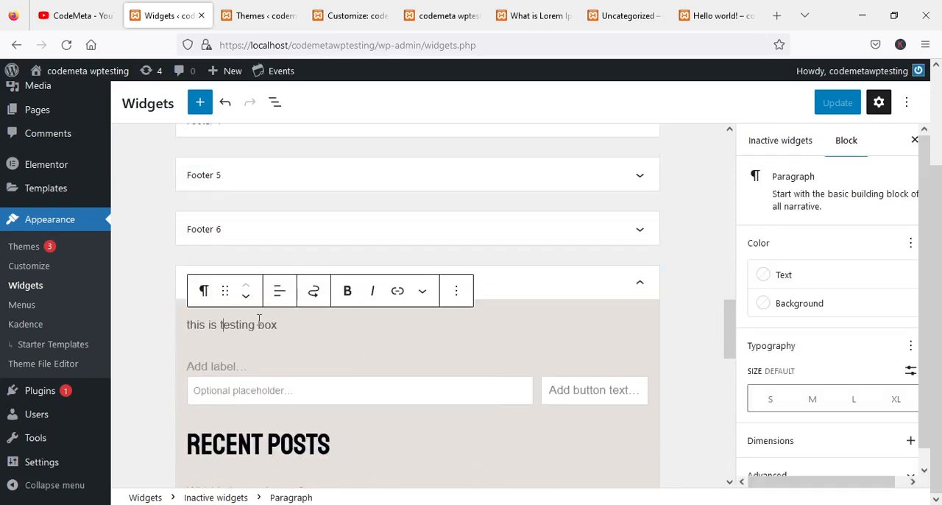
pyautogui.click(456, 291)
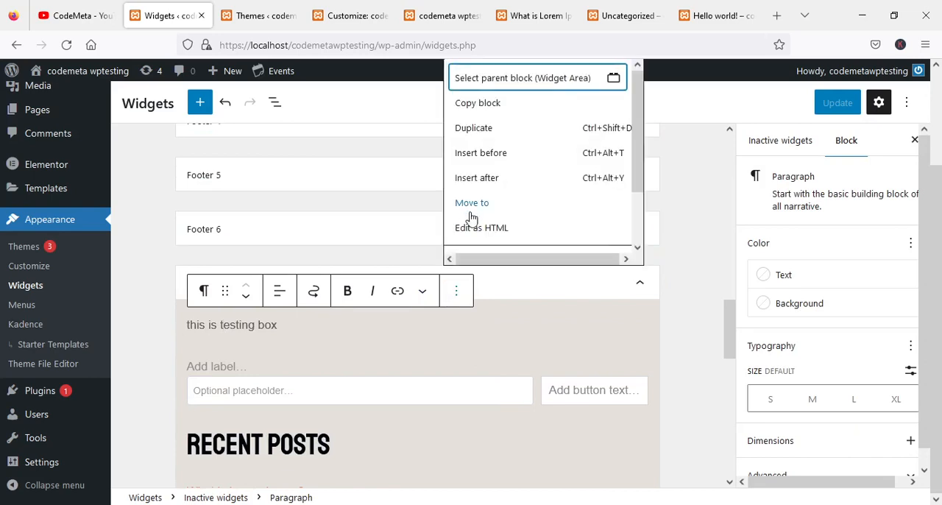
pyautogui.click(246, 211)
pyautogui.scroll(4, 476, 218)
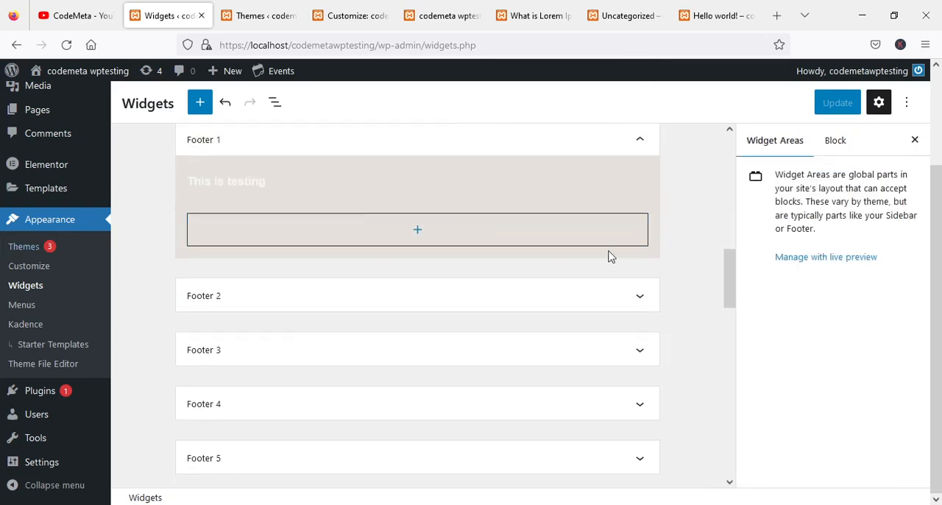
pyautogui.click(299, 181)
pyautogui.click(457, 150)
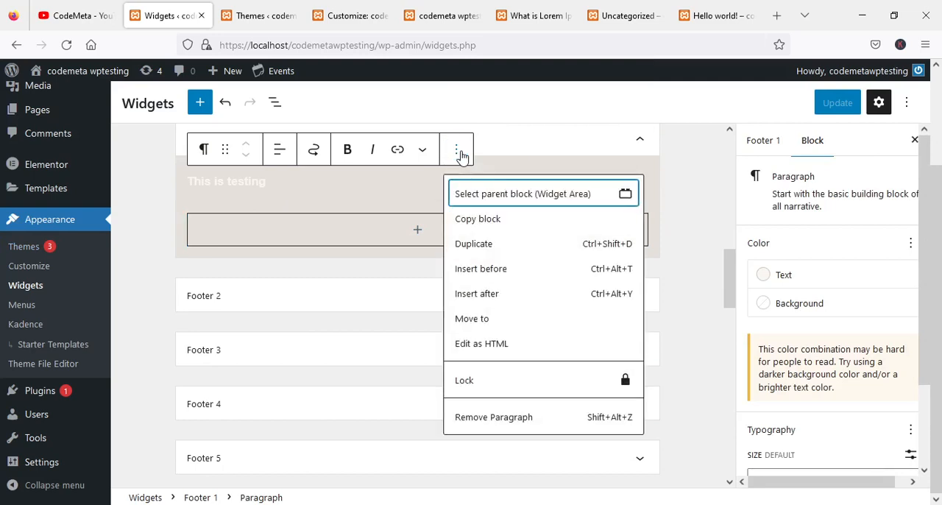
pyautogui.click(152, 379)
# Look through the widget areas on the Widgets page, from Inactive widgets back up to Sidebar 1.
pyautogui.scroll(-4, 162, 372)
pyautogui.scroll(-3, 416, 349)
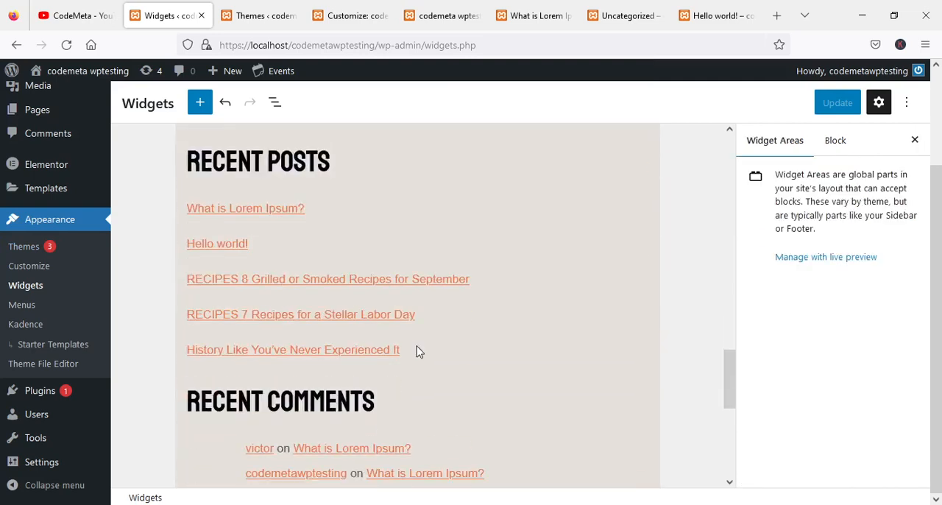
pyautogui.scroll(-3, 417, 349)
pyautogui.scroll(7, 416, 347)
pyautogui.scroll(5, 418, 345)
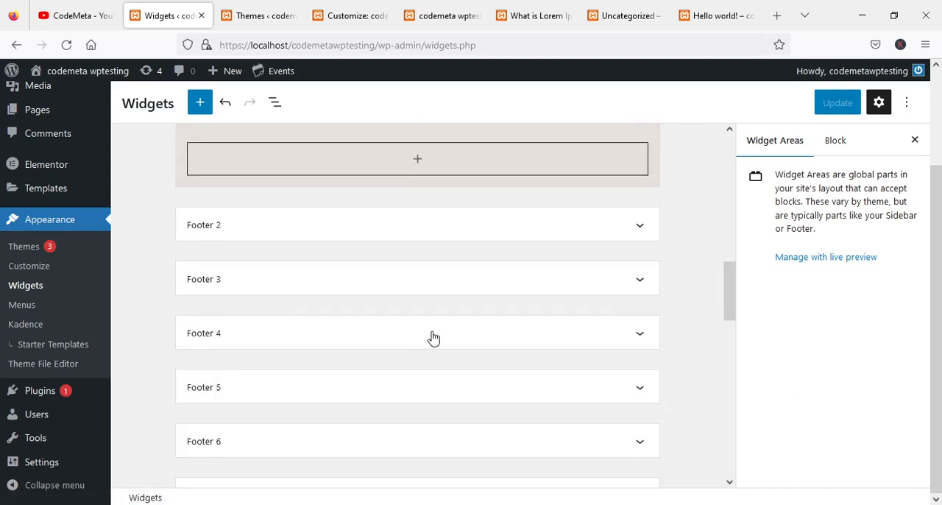
pyautogui.scroll(-3, 422, 336)
pyautogui.scroll(5, 374, 355)
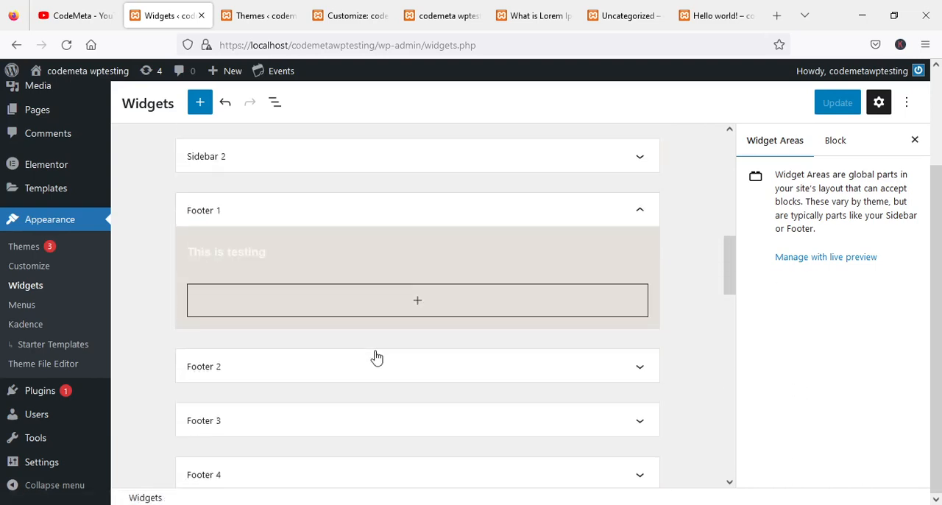
pyautogui.scroll(2, 286, 294)
pyautogui.scroll(2, 287, 295)
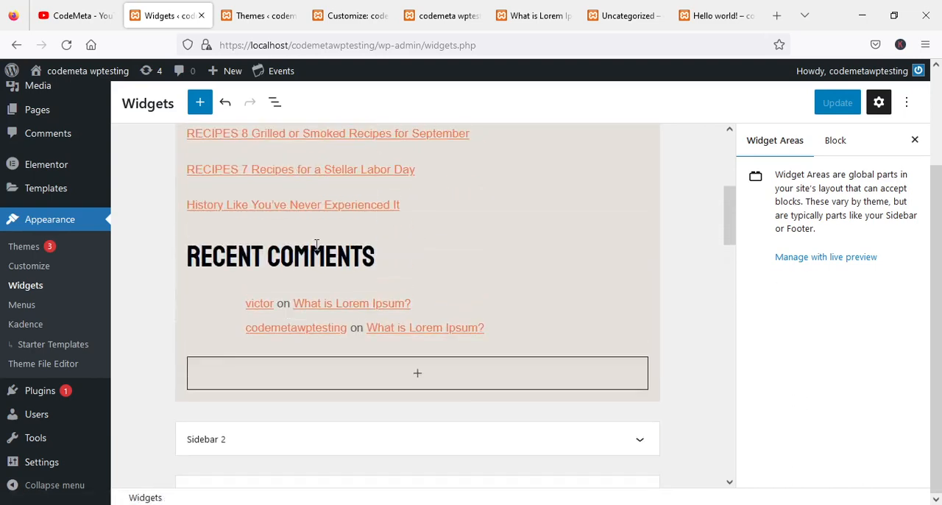
pyautogui.scroll(1, 372, 222)
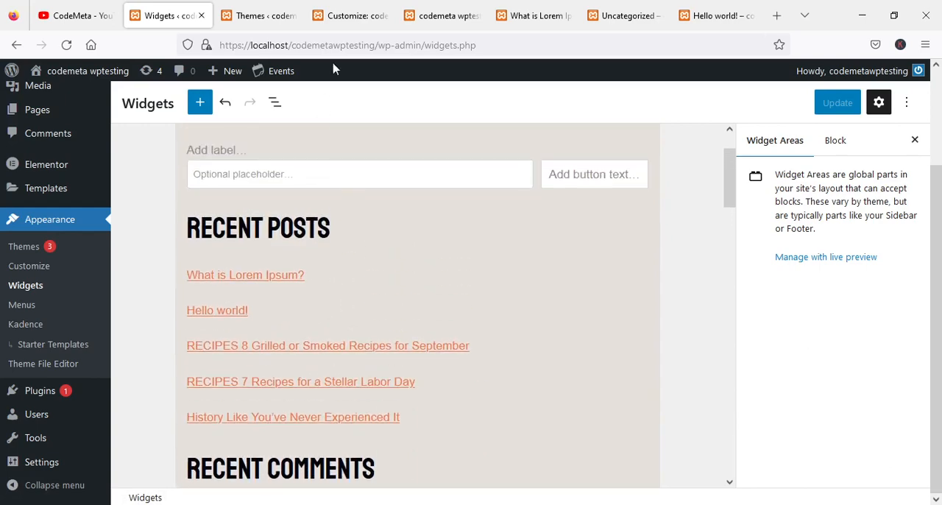
# Switch to the live homepage and review its sections from the footer up to the header.
pyautogui.click(452, 9)
pyautogui.scroll(15, 609, 282)
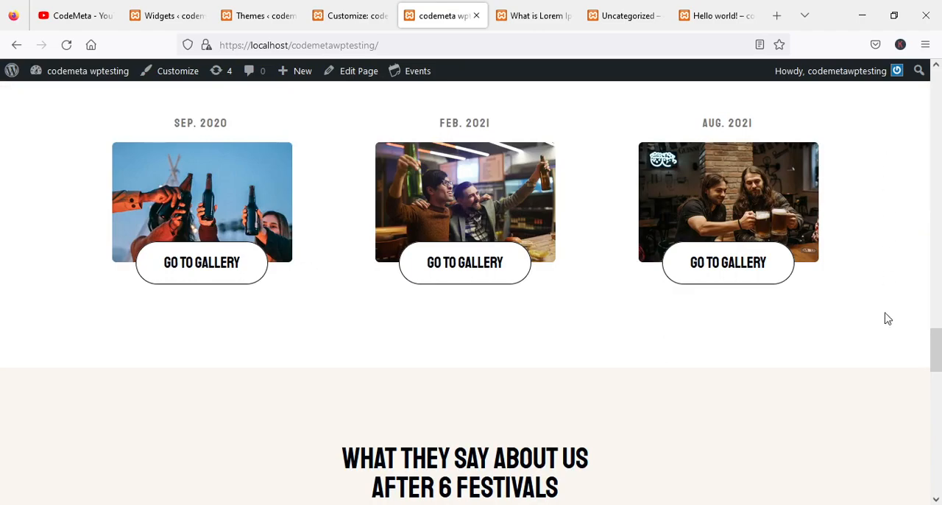
pyautogui.scroll(10, 885, 318)
pyautogui.scroll(7, 885, 321)
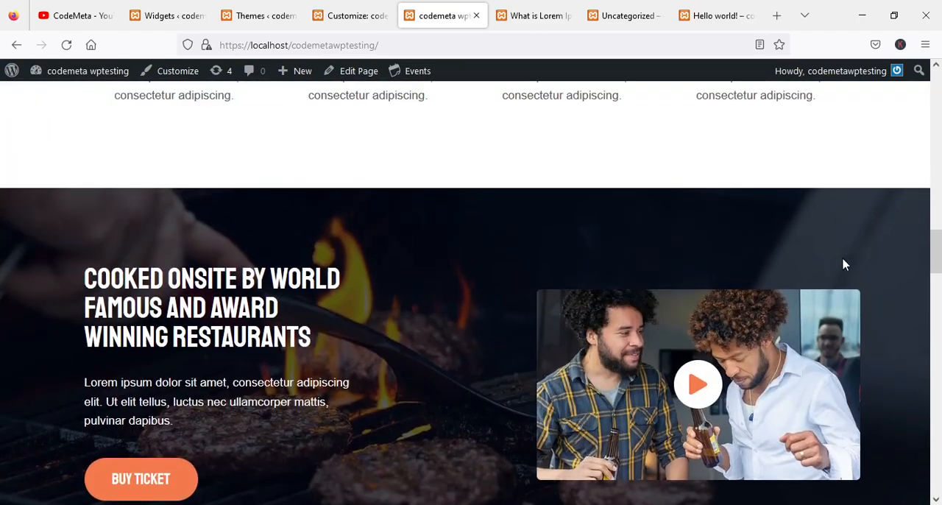
pyautogui.scroll(3, 257, 237)
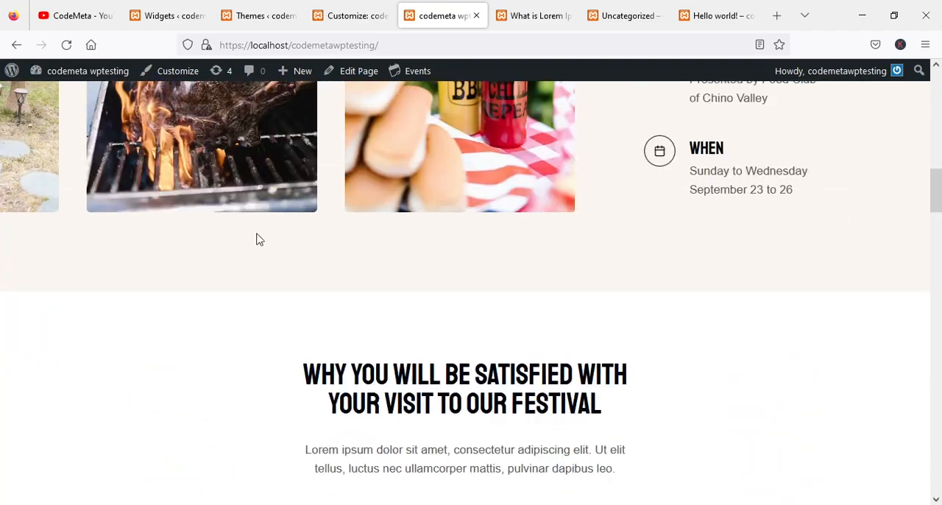
pyautogui.scroll(6, 742, 253)
pyautogui.scroll(5, 743, 246)
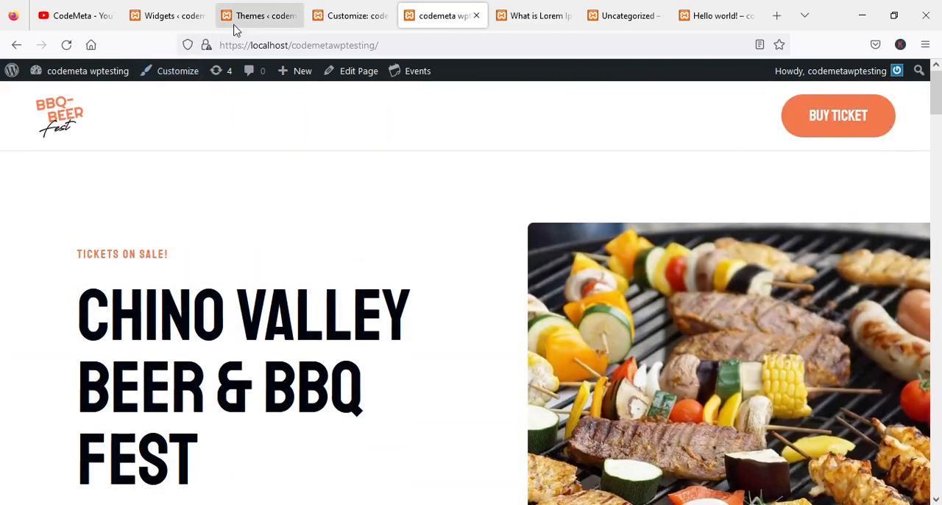
# Return to the Widgets page and view the Sidebar 1 area at its beginning.
pyautogui.click(171, 15)
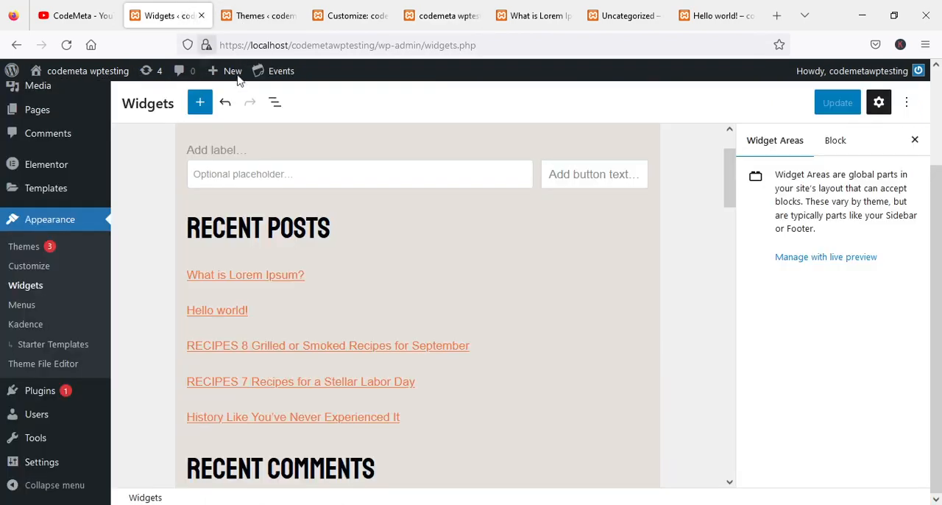
pyautogui.scroll(3, 474, 294)
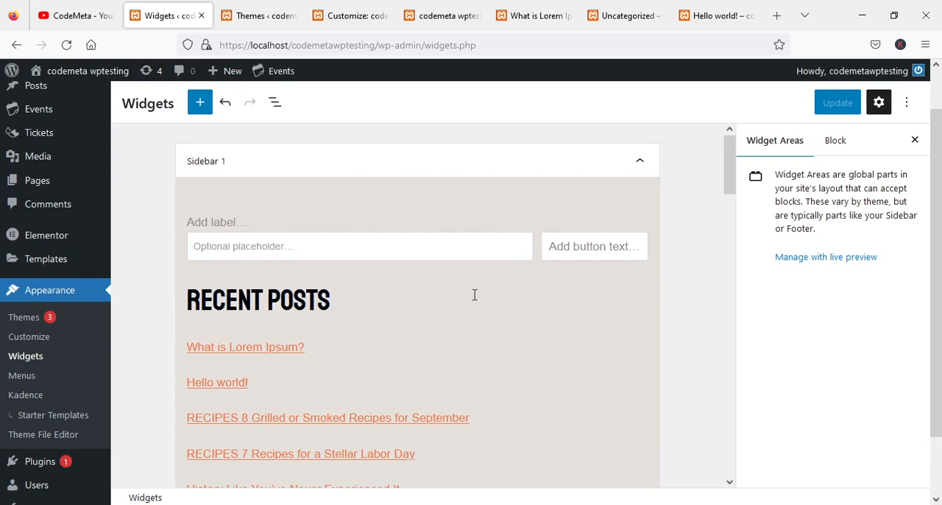
pyautogui.scroll(1, 441, 300)
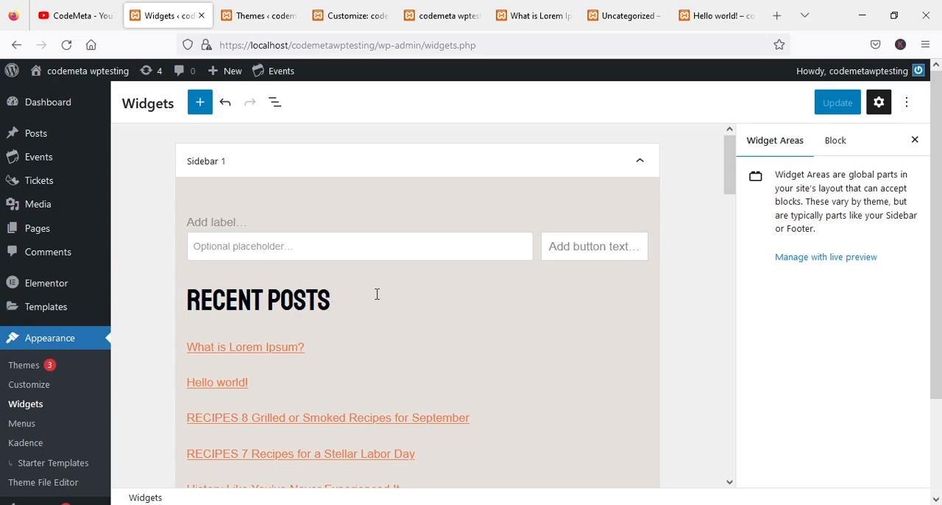
# View the installed themes page, and switch to the CodeMeta channel on YouTube.
pyautogui.click(264, 13)
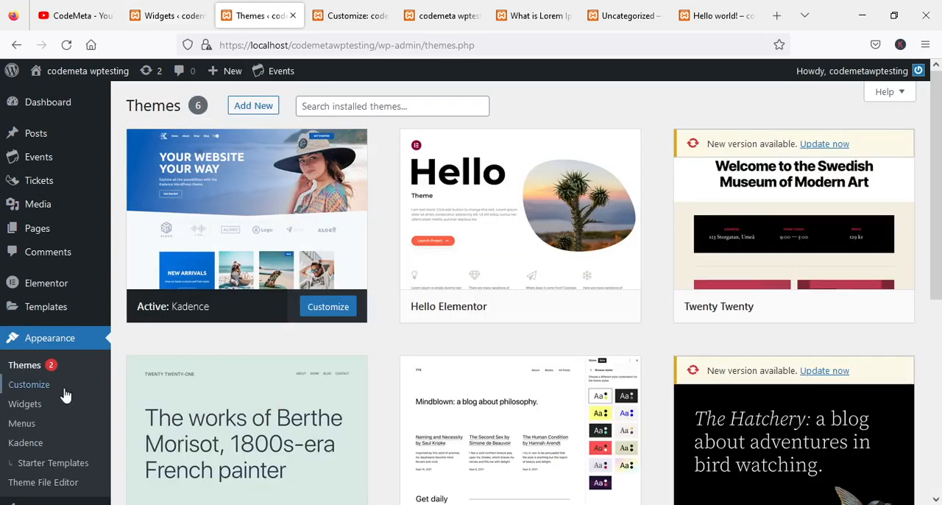
pyautogui.moveTo(243, 192)
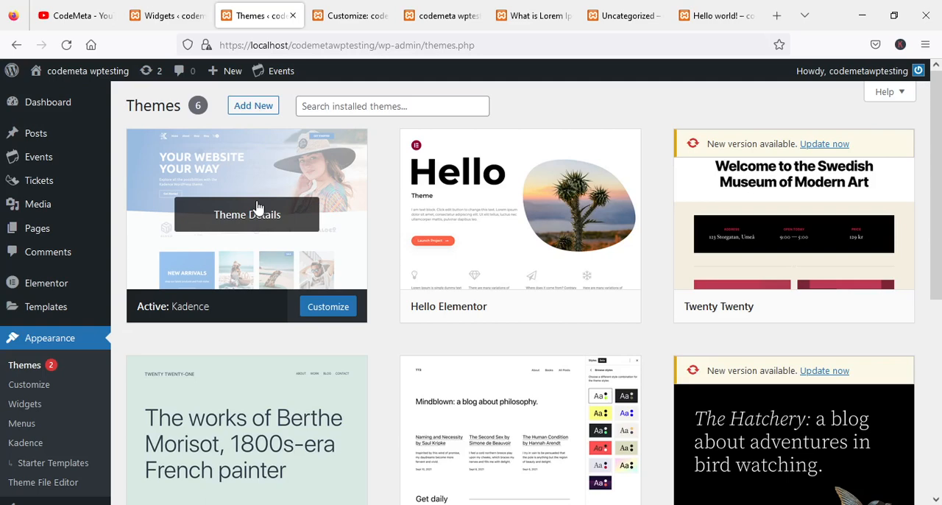
pyautogui.click(81, 16)
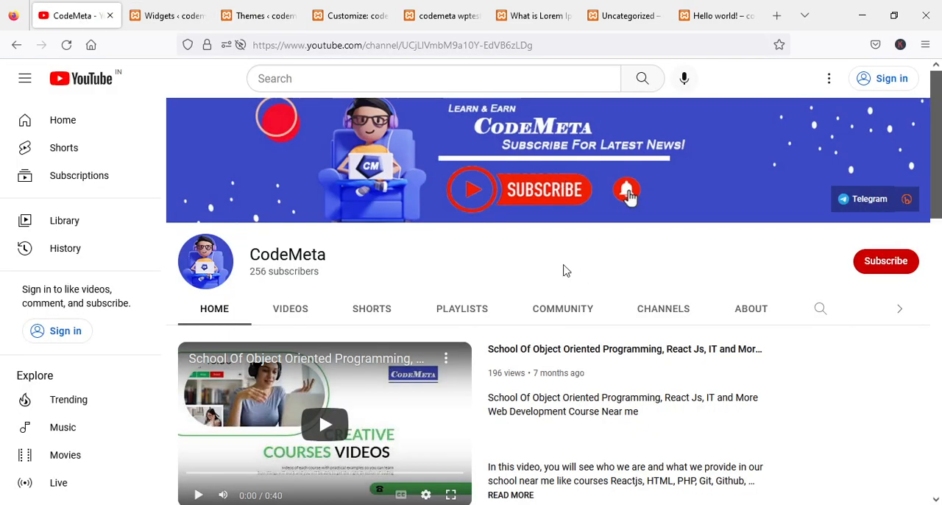